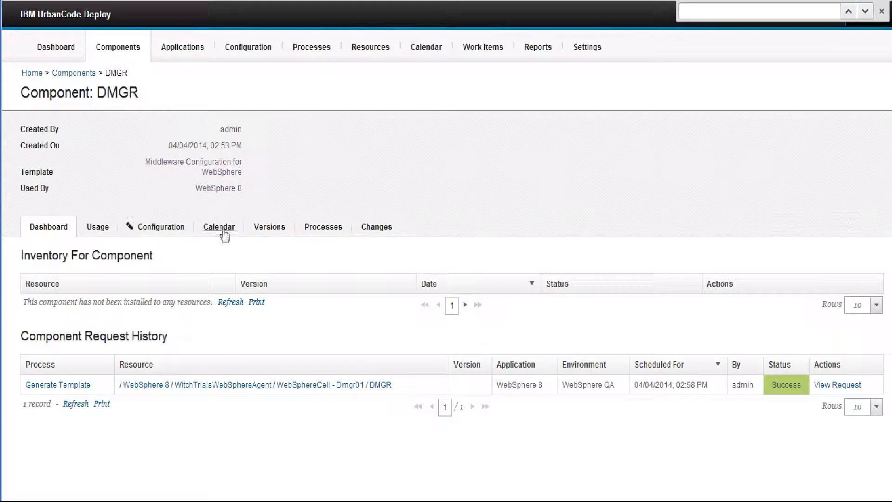
- Open version 1.0 of the DMGR component and expand its artifacts to view the files inside the WAS80_CELL folder
left_click(269, 228)
left_click(32, 295)
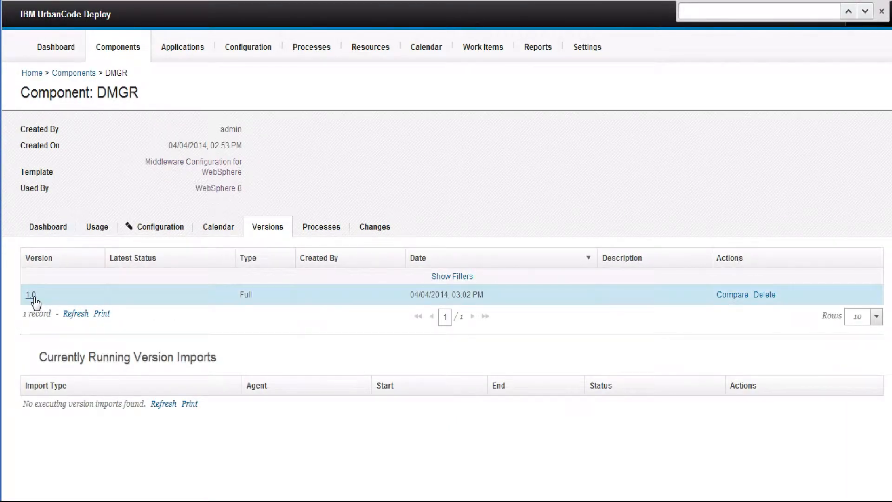
left_click(30, 425)
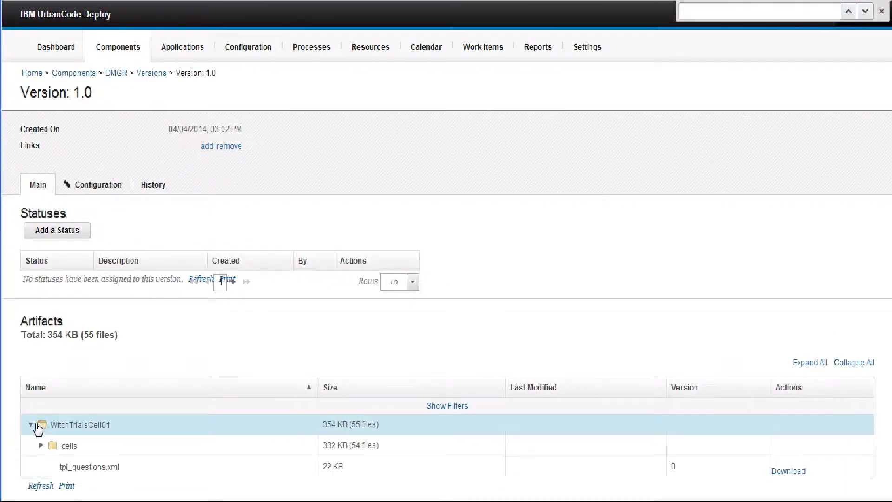
scroll(37, 423, "down", 1)
left_click(41, 423)
scroll(41, 423, "down", 1)
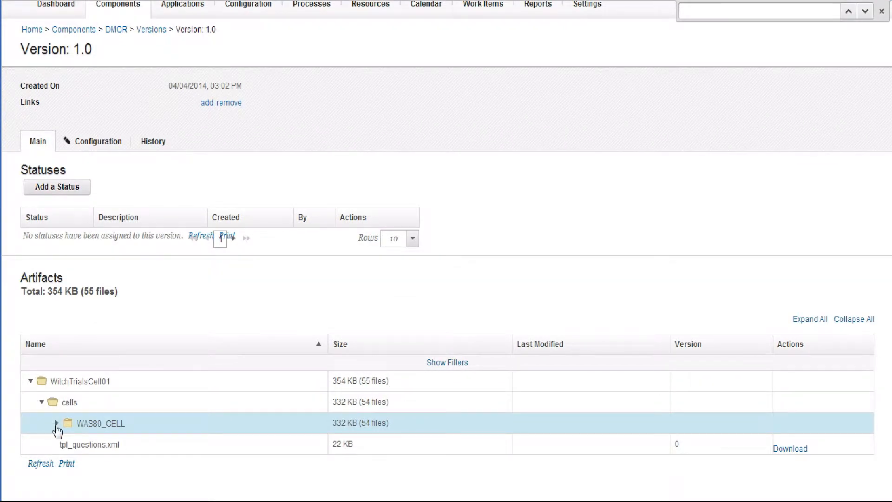
scroll(110, 365, "up", 1)
scroll(109, 348, "down", 1)
left_click(56, 423)
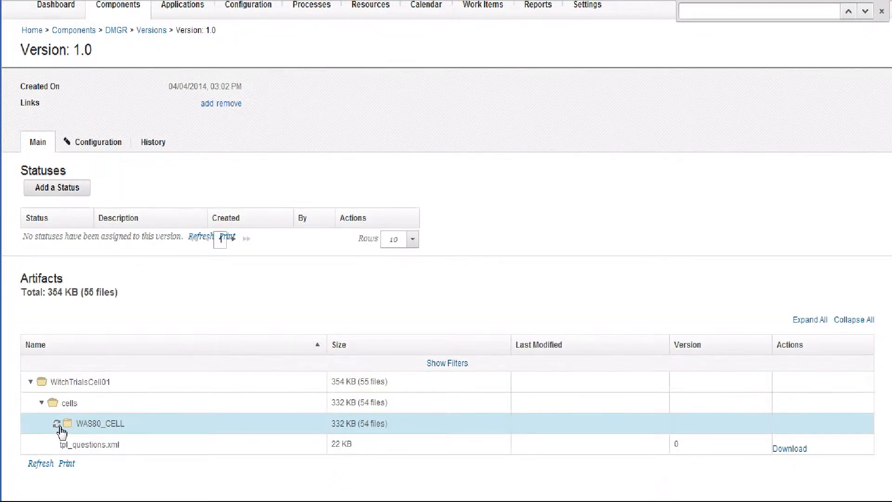
scroll(56, 420, "down", 3)
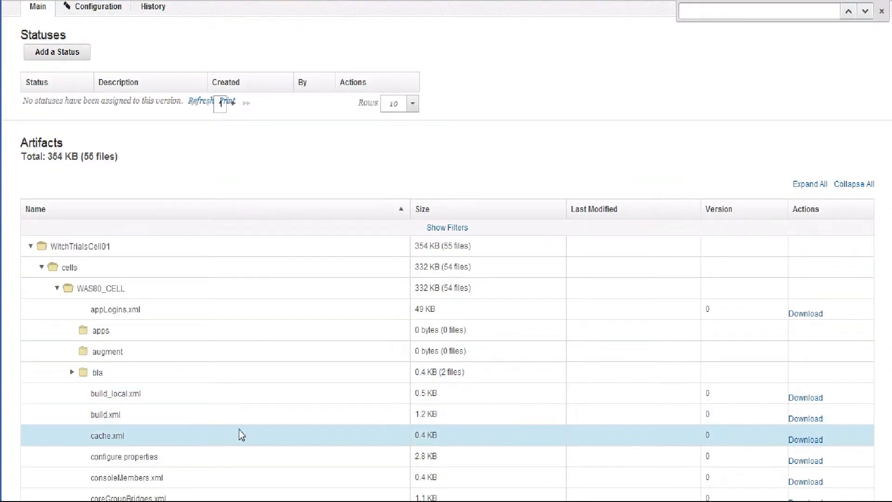
scroll(209, 399, "down", 5)
scroll(209, 293, "up", 9)
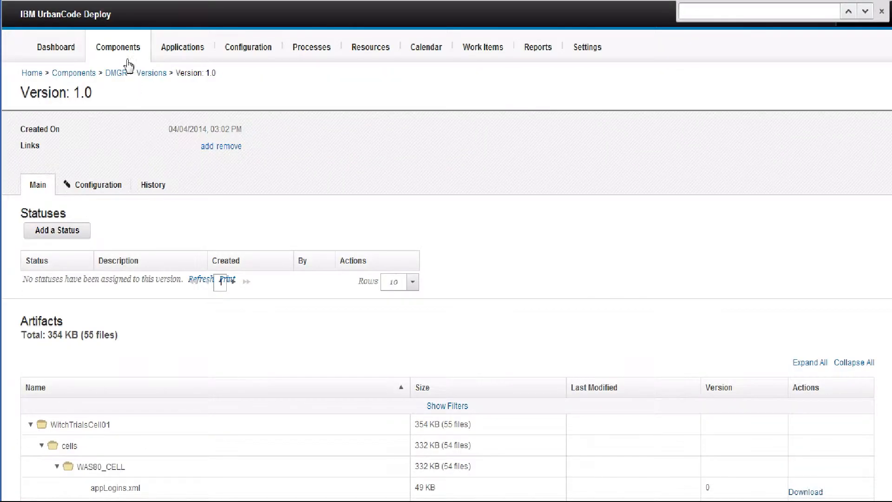
- Open version 1.0 of the Server1 component
left_click(122, 47)
left_click(68, 216)
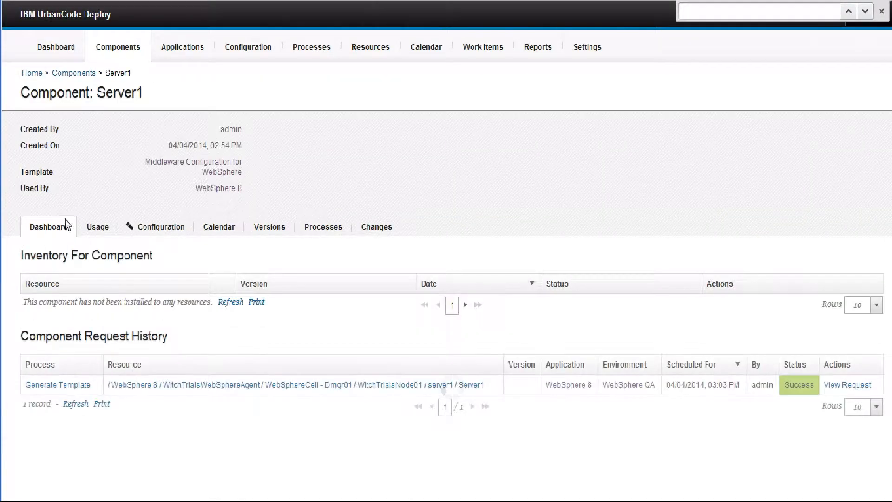
left_click(319, 230)
left_click(274, 230)
left_click(31, 296)
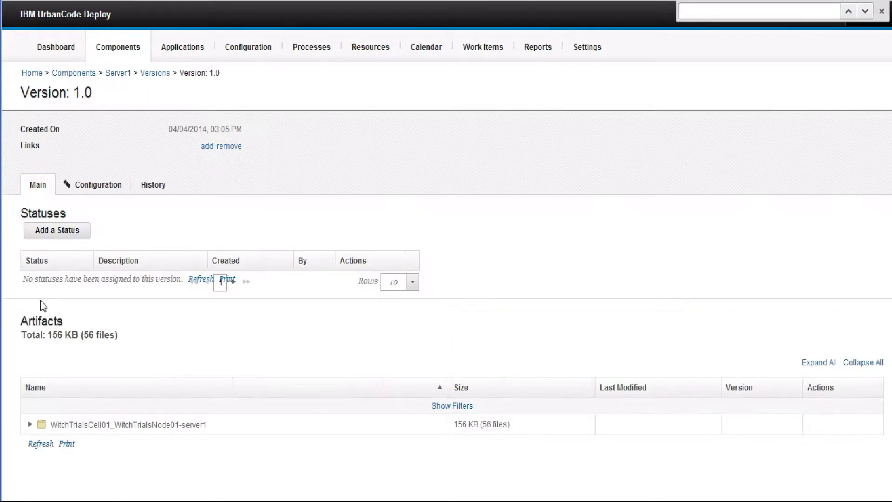
- Expand the WitchTrialsCell01_WitchTrialsNode01-server1 artifacts through cells down to the contents of WAS80_CELL
left_click(30, 424)
scroll(31, 428, "down", 1)
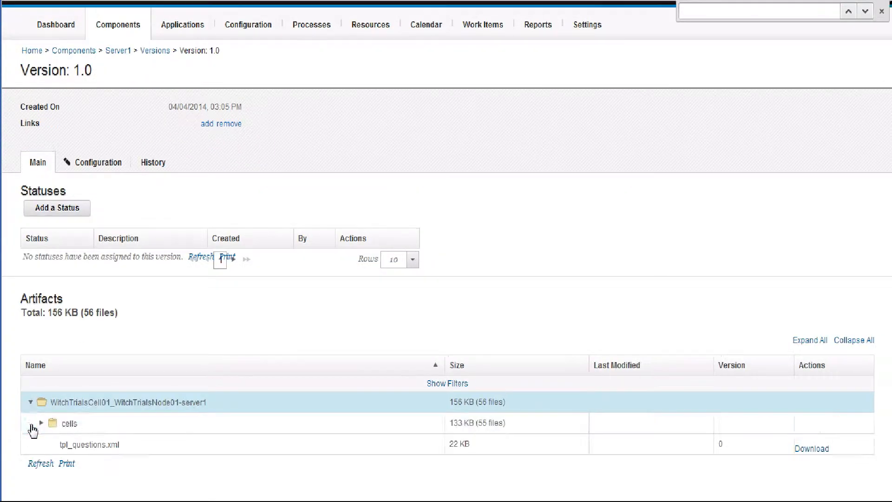
left_click(41, 423)
scroll(45, 424, "down", 1)
left_click(53, 423)
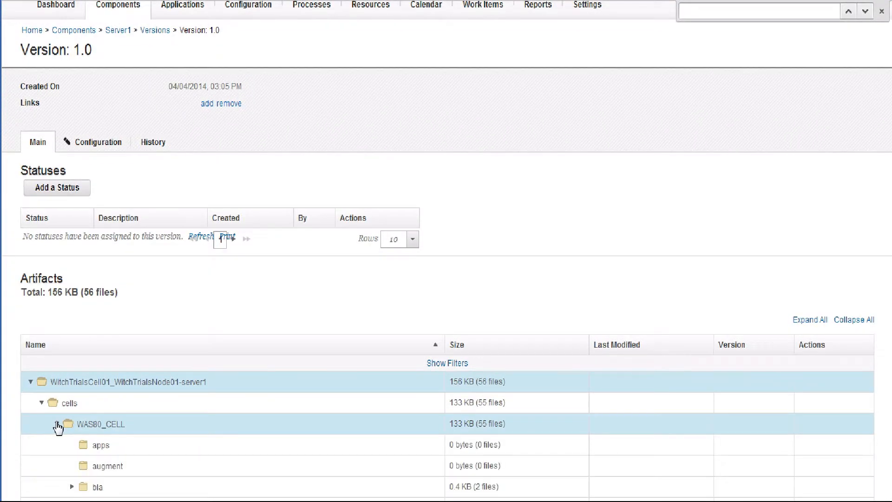
- Expand the nodes folder through WAS80_NODE and servers down to the files in APPLICATION_SERVER
scroll(79, 430, "down", 4)
left_click(74, 432)
scroll(77, 433, "down", 3)
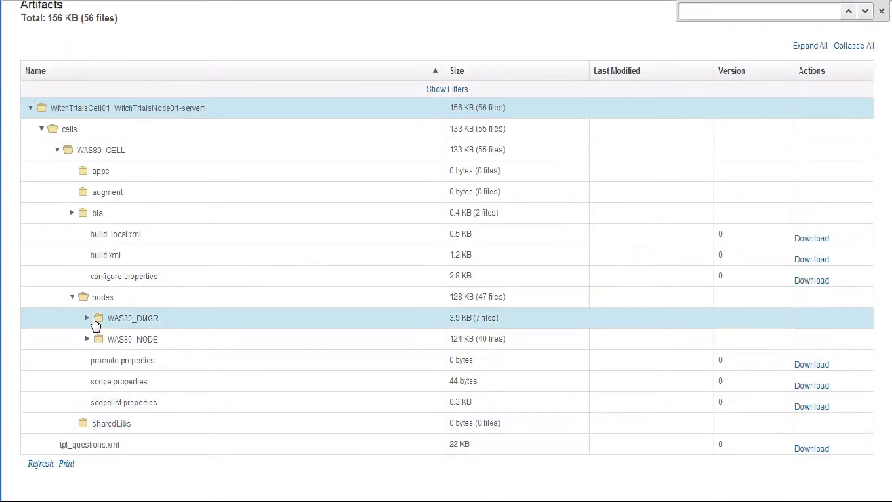
left_click(88, 339)
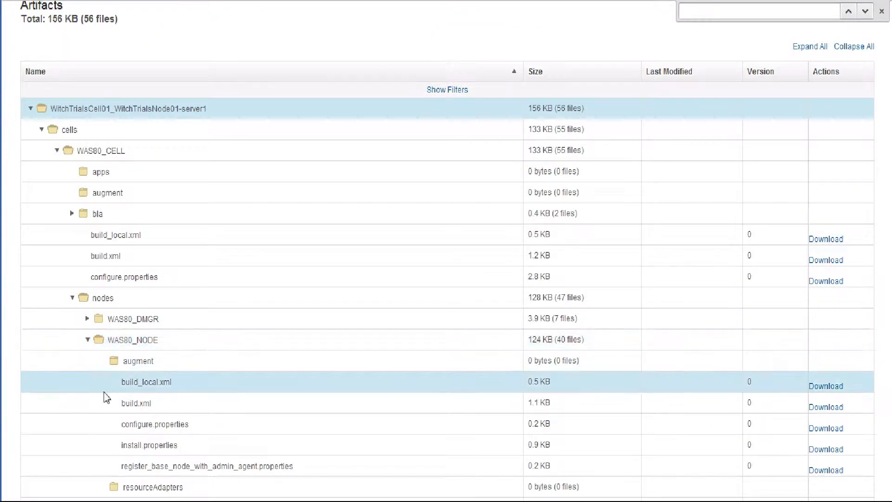
scroll(102, 418, "down", 5)
left_click(103, 339)
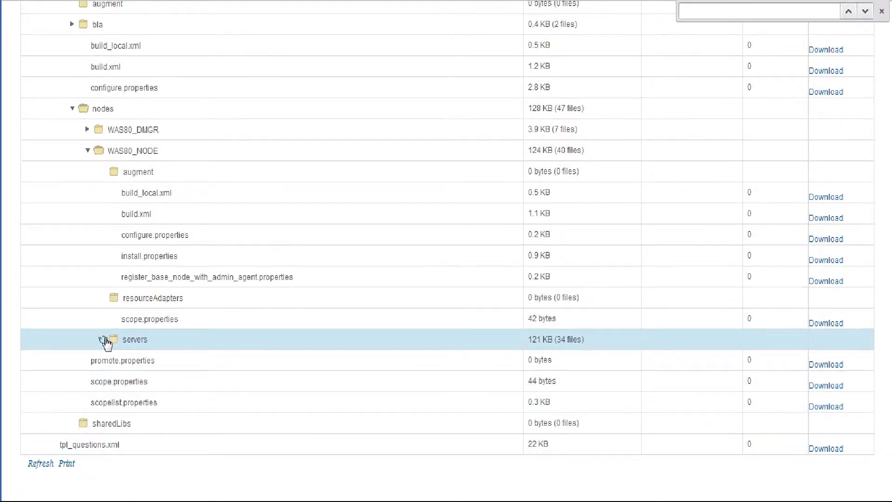
left_click(119, 361)
- Look through the APPLICATION_SERVER configuration files, then download j2c.xml and open the downloaded file
scroll(196, 357, "down", 13)
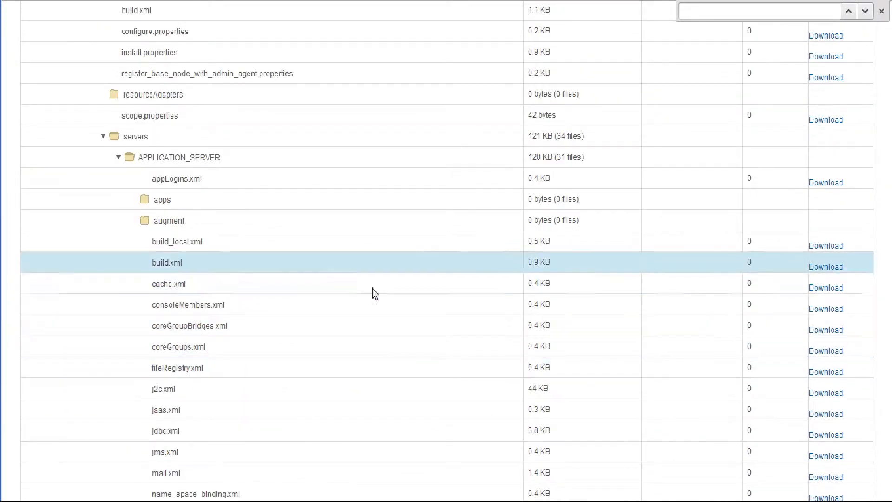
scroll(302, 343, "up", 4)
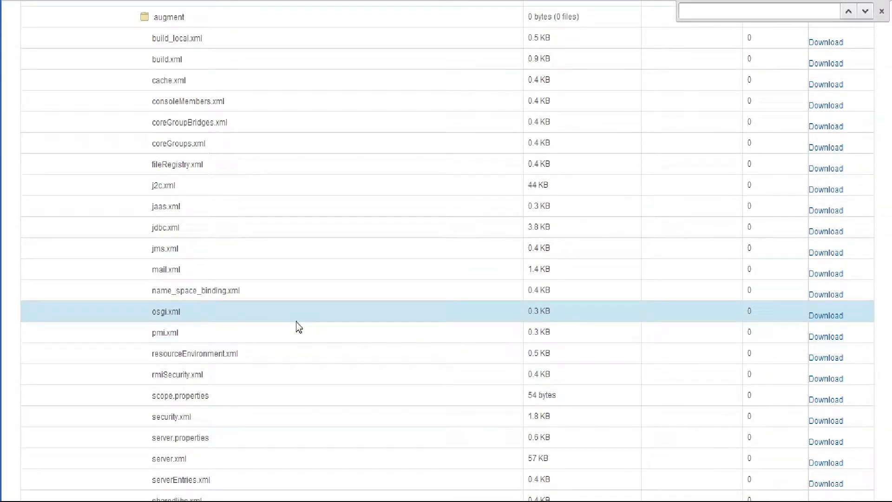
scroll(298, 327, "up", 11)
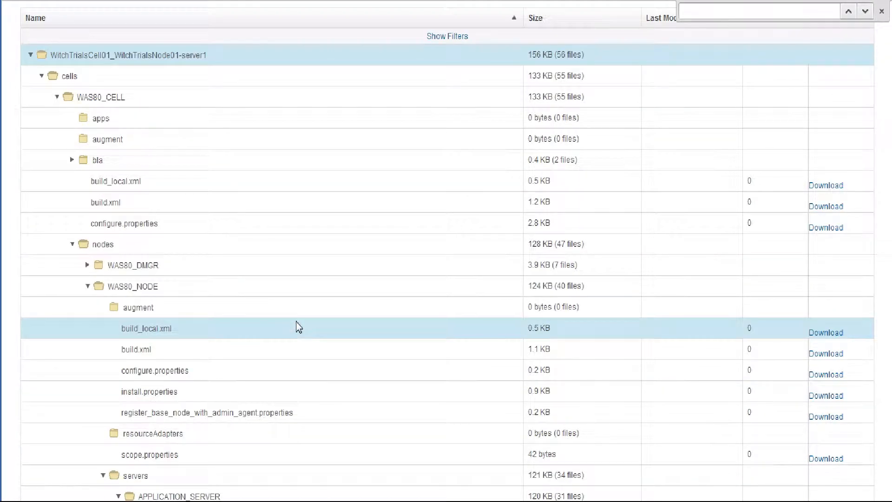
scroll(226, 332, "down", 12)
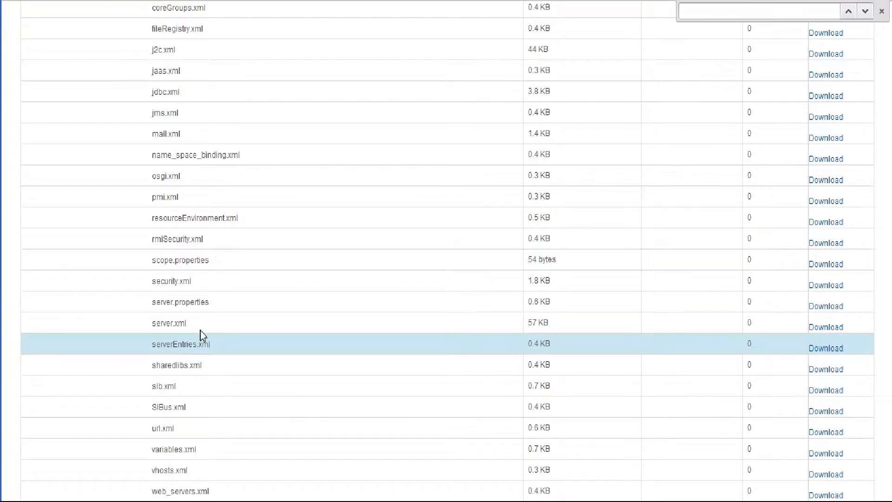
scroll(194, 270, "up", 1)
scroll(194, 268, "up", 1)
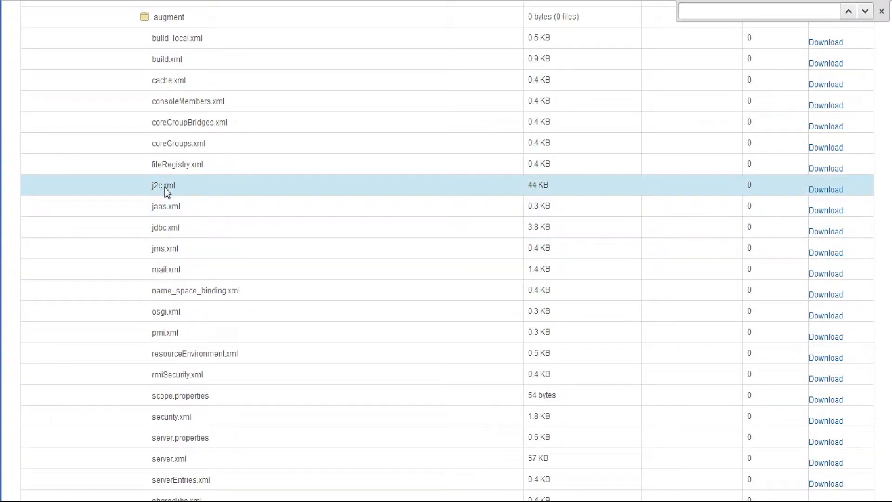
left_click(826, 189)
left_click(60, 488)
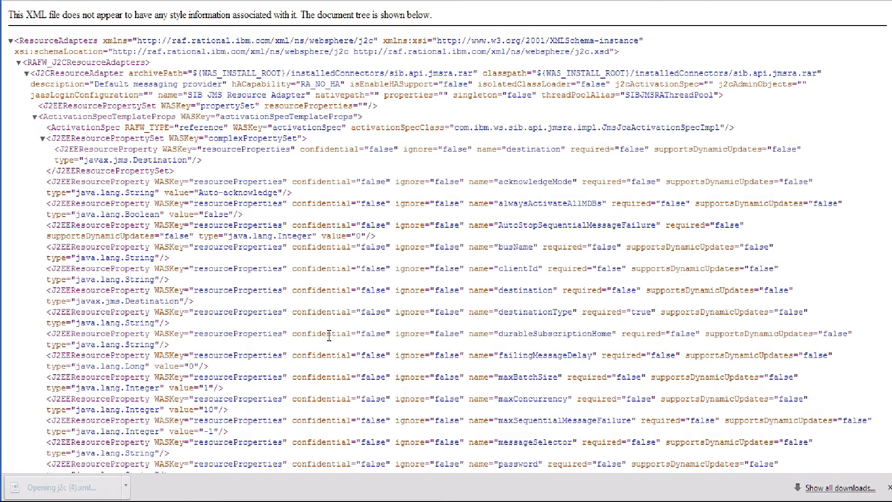
- Find the DeathByRadio resource property near the end of j2c.xml and copy its description="DeathByRadio" attribute
scroll(329, 336, "down", 10)
scroll(870, 138, "down", 6)
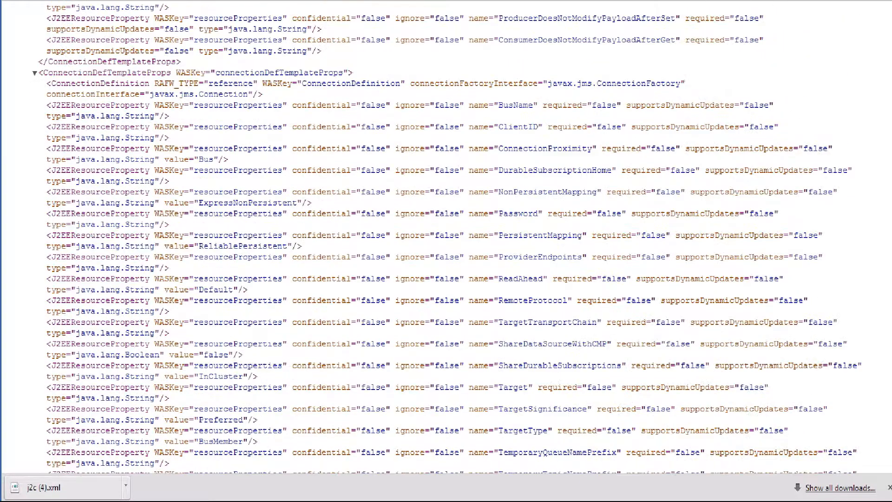
scroll(868, 378, "down", 15)
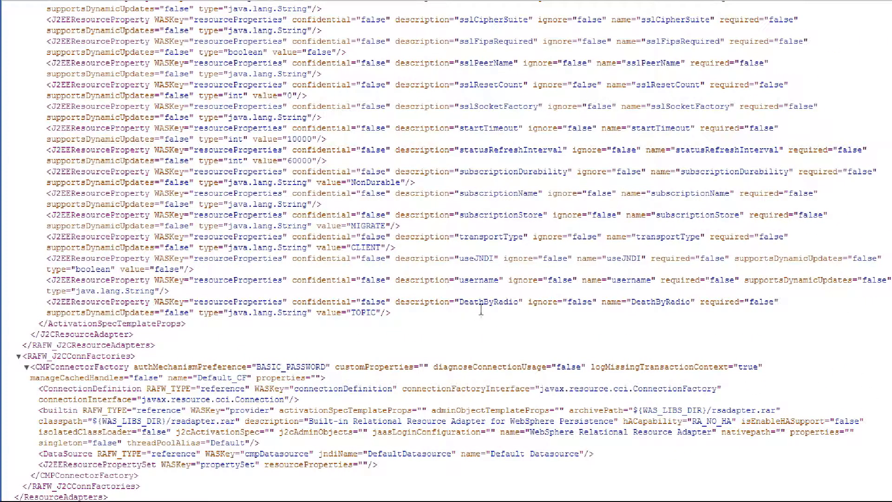
left_click_drag(528, 307, 402, 311)
key("ctrl+c")
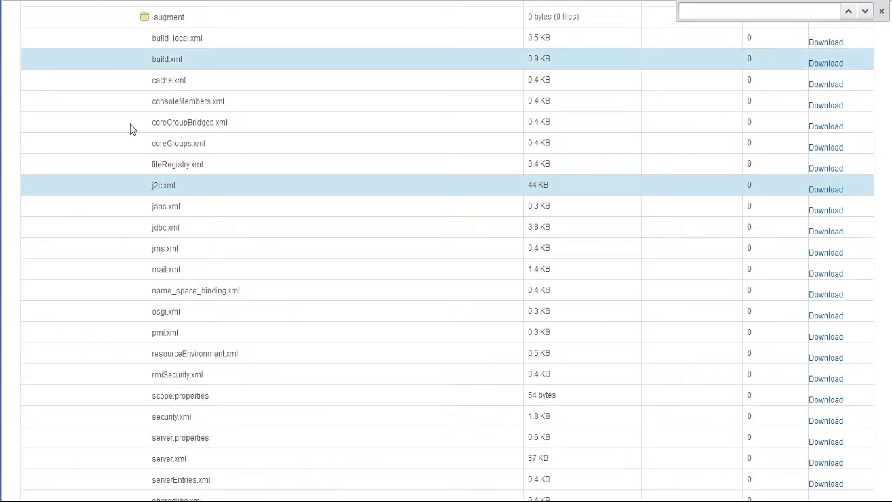
- Open the WebSphere QA environment of the WebSphere 8 application and expand the server1 resource to view its component
scroll(185, 200, "up", 6)
scroll(185, 200, "up", 10)
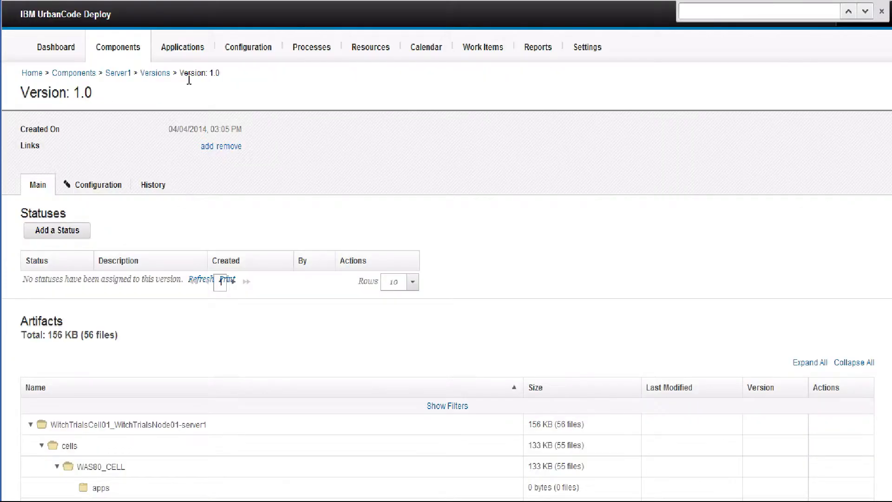
left_click(186, 48)
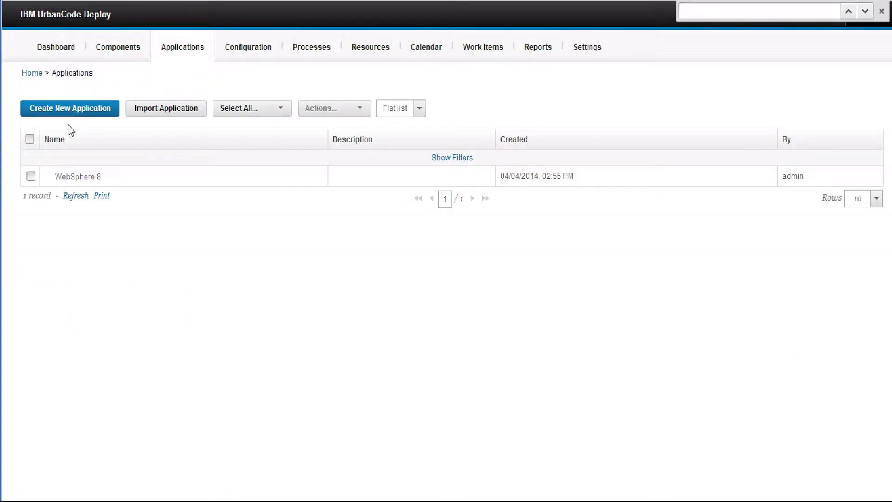
left_click(76, 176)
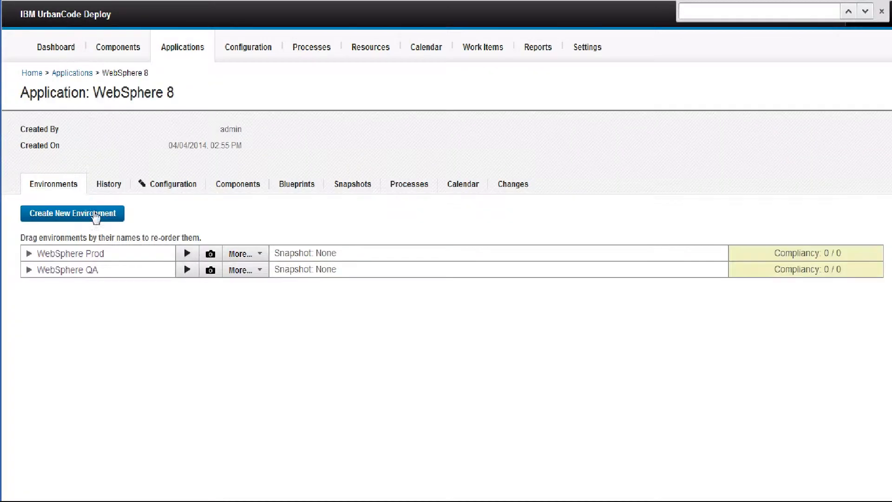
left_click(76, 271)
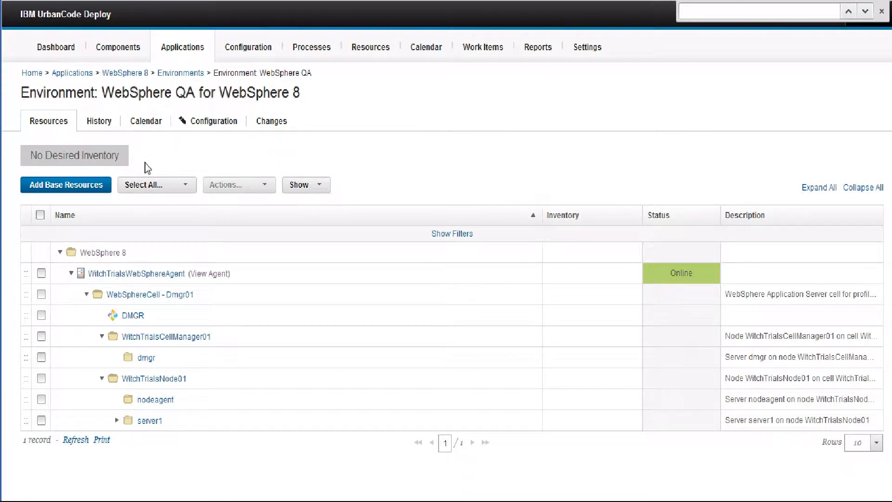
left_click(116, 421)
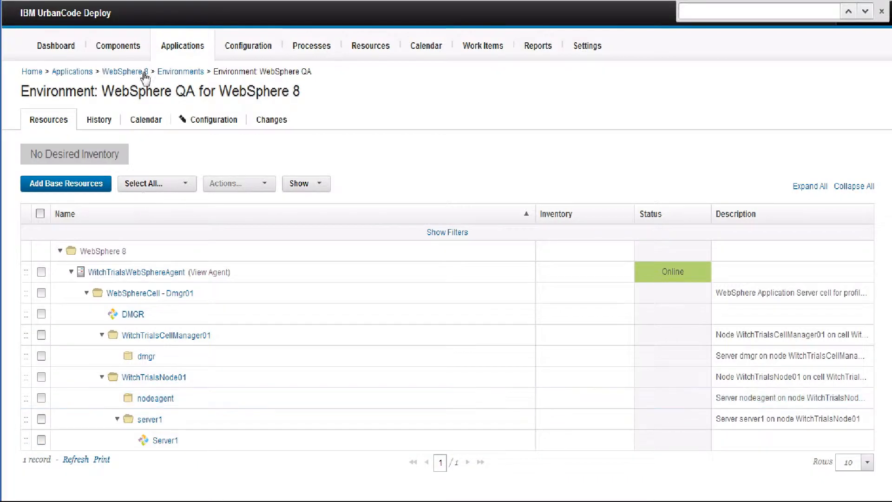
- Open the Environment Property Definitions in the Server1 component's configuration
left_click(122, 48)
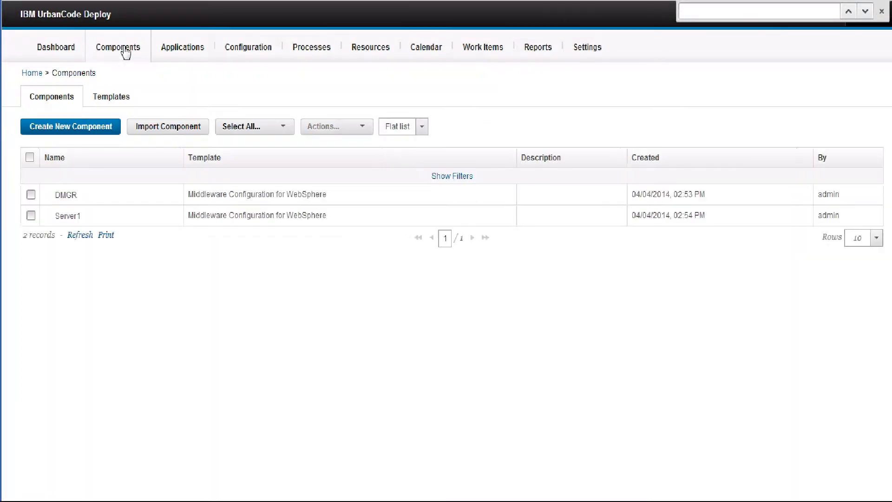
left_click(67, 217)
left_click(161, 228)
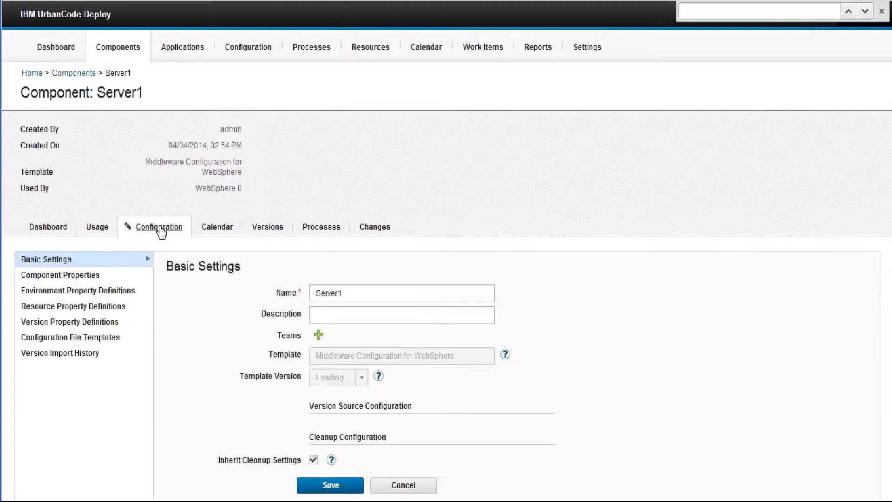
scroll(161, 231, "down", 3)
left_click(71, 160)
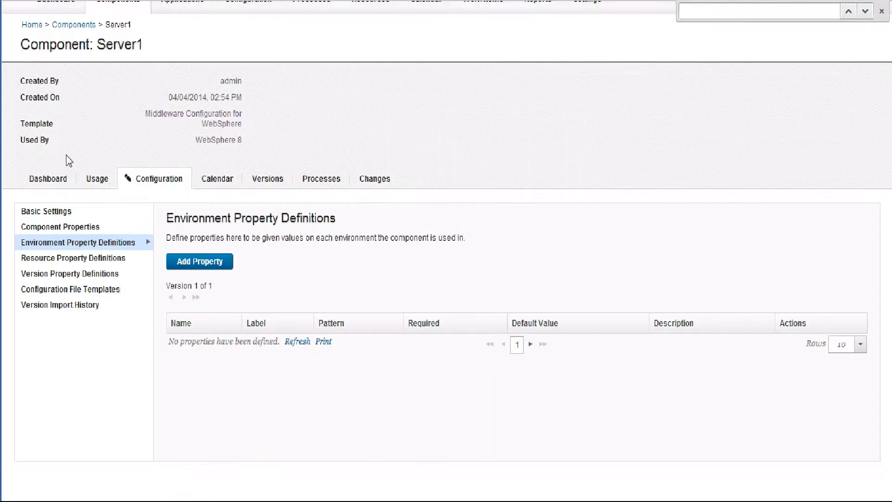
- Add and save an environment property named websphere.description with the default value DeathByRadio
left_click(183, 261)
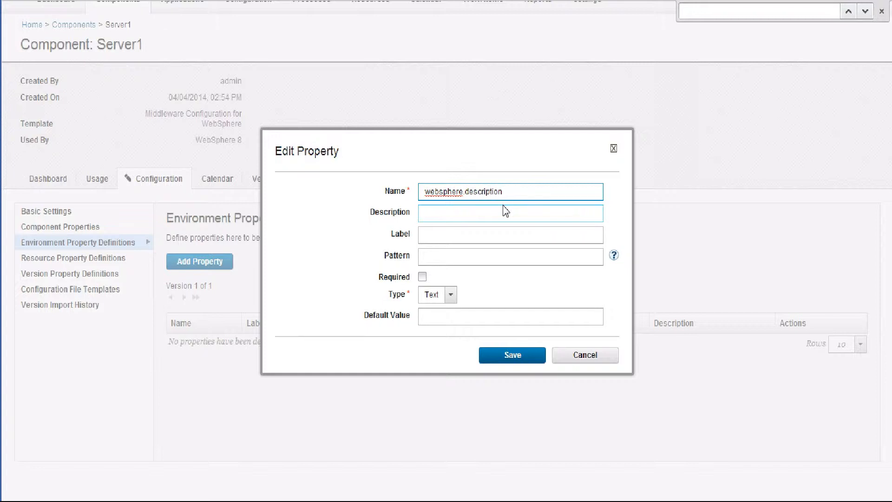
double_click(449, 200)
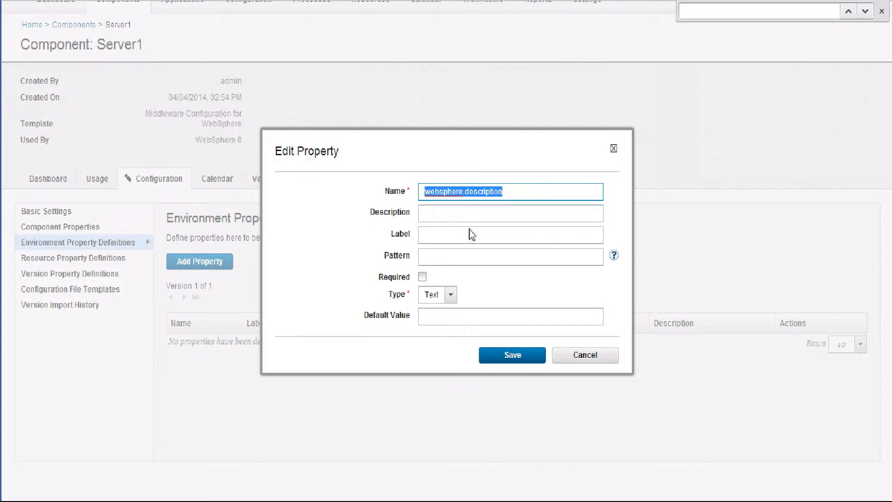
left_click(444, 323)
key("ctrl+v")
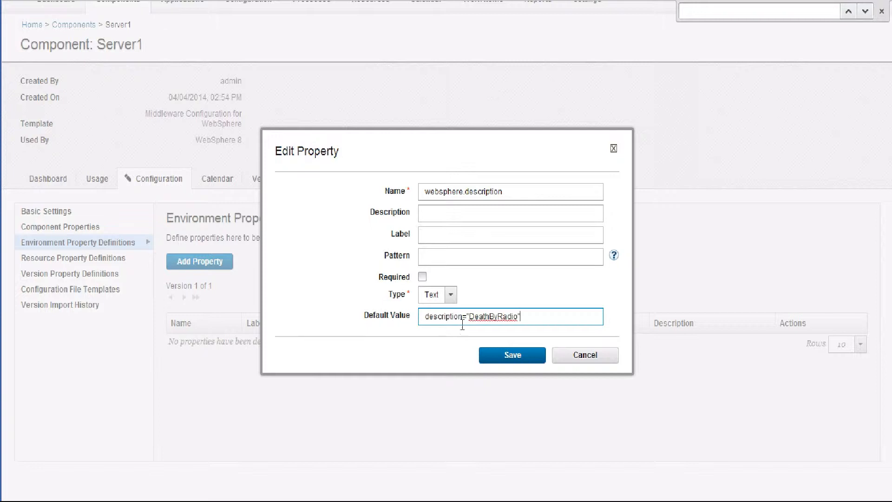
left_click_drag(474, 326, 409, 322)
key("BackSpace")
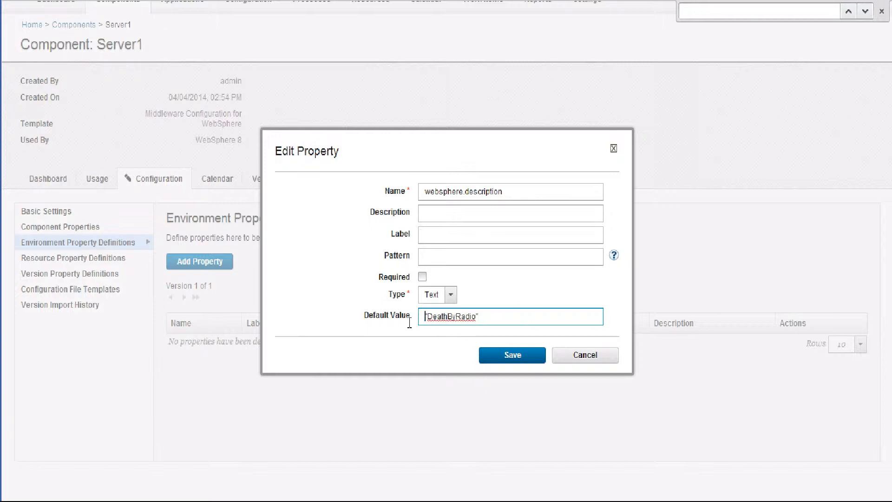
key("Delete")
left_click(530, 358)
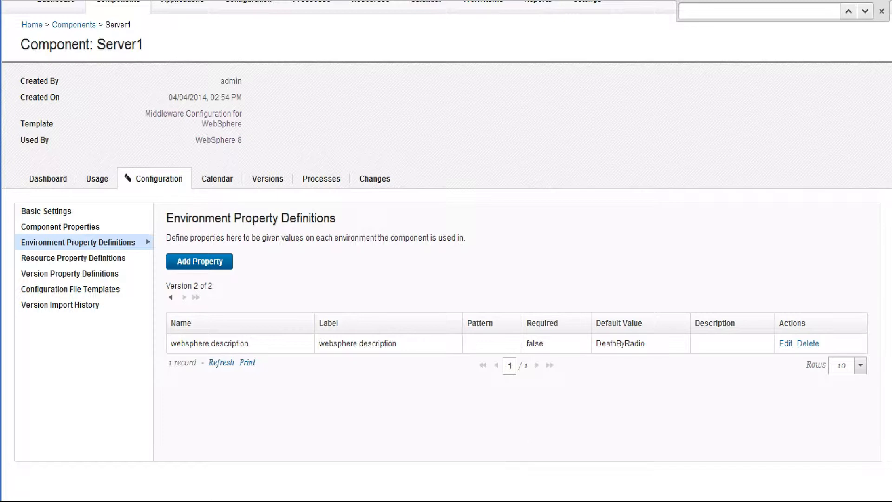
key("alt+Tab")
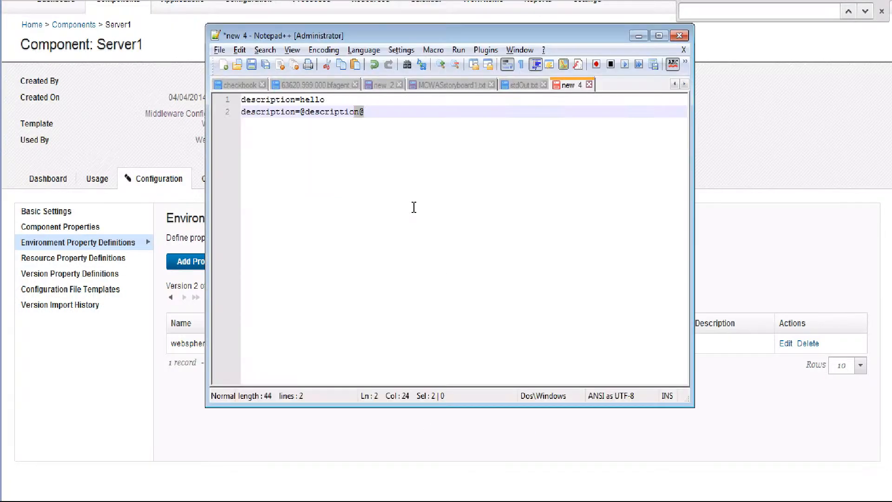
triple_click(248, 105)
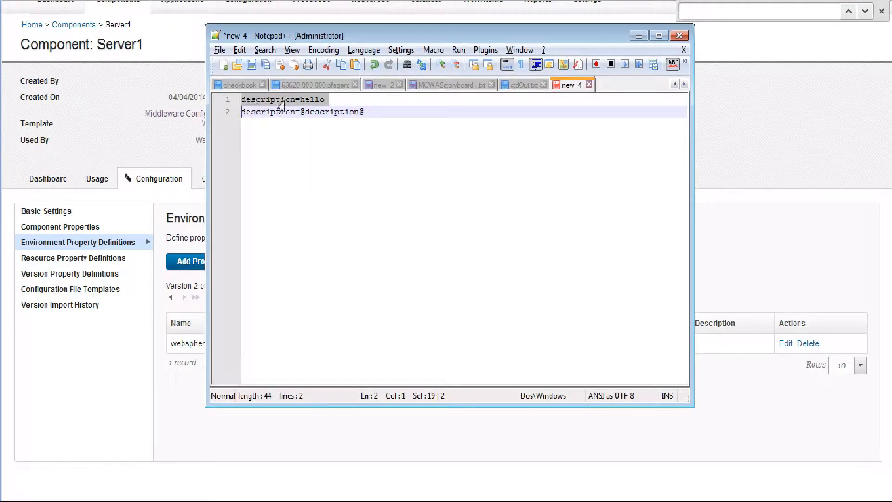
left_click(322, 105)
left_click(329, 105)
left_click_drag(329, 105, 381, 121)
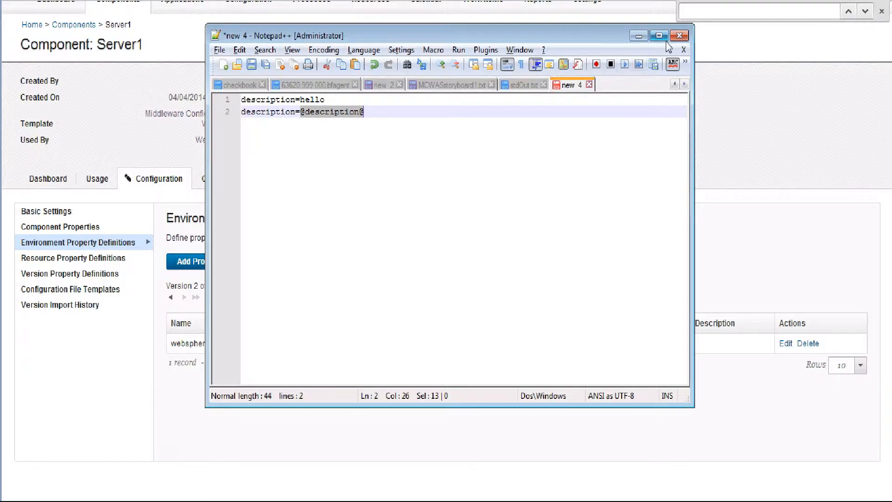
left_click(679, 35)
left_click(633, 274)
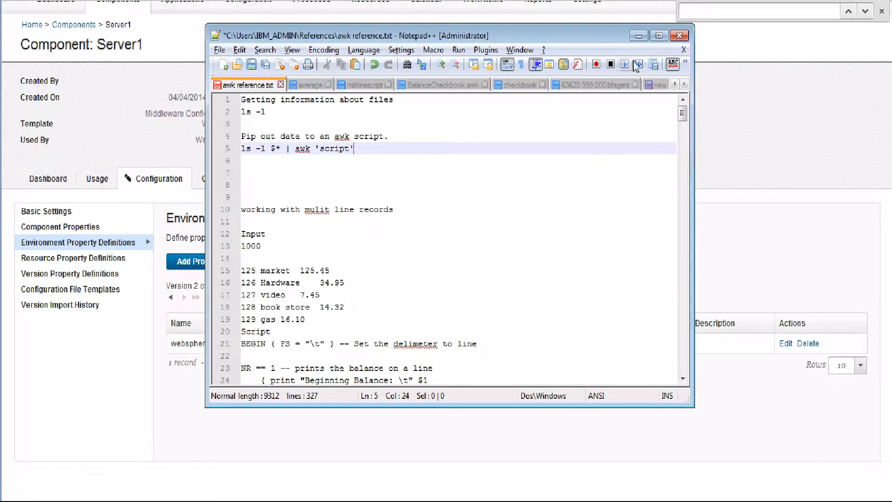
left_click(639, 36)
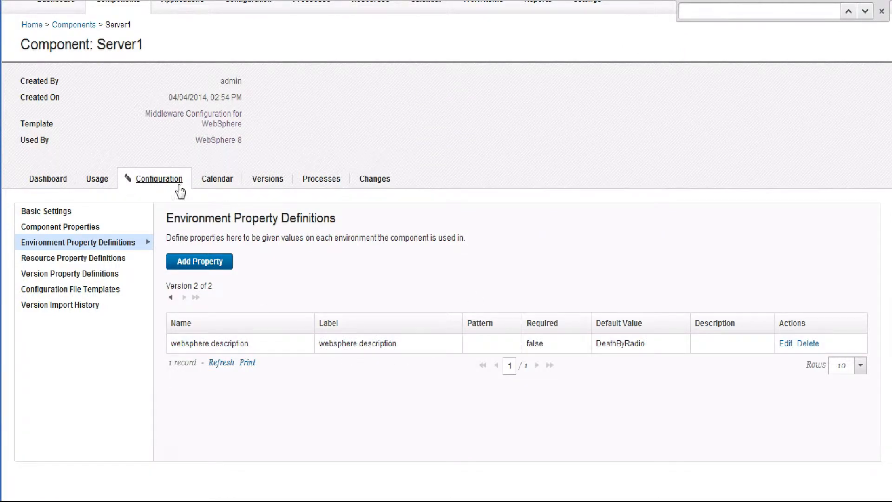
- Open the Environment Properties in the configuration of the WebSphere 8 application's WebSphere QA environment
scroll(162, 188, "up", 1)
scroll(162, 187, "down", 1)
scroll(186, 82, "up", 1)
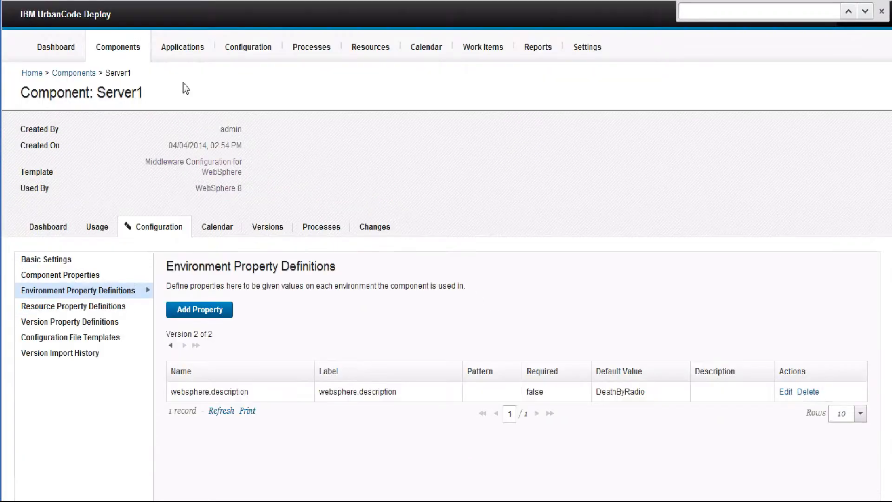
left_click(176, 56)
left_click(76, 177)
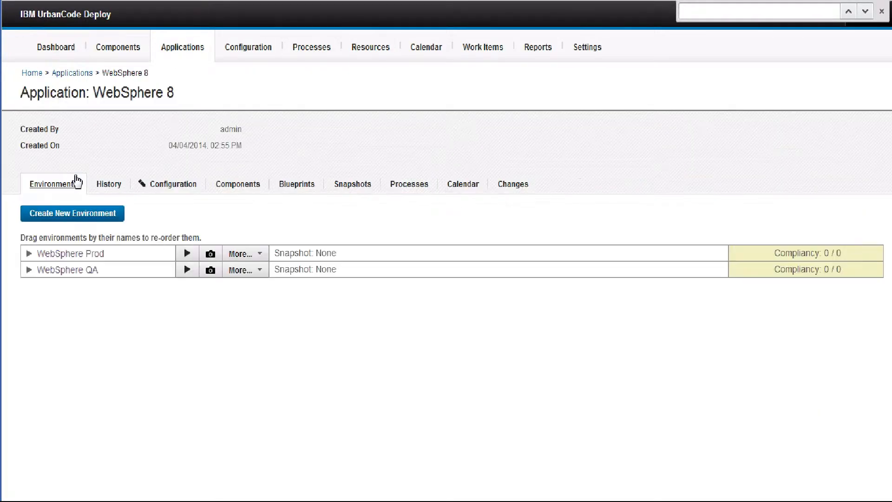
left_click(66, 271)
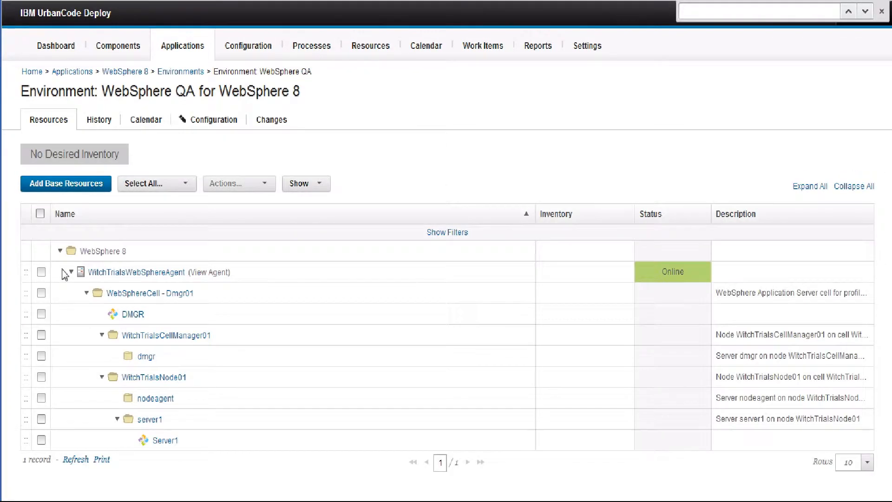
left_click(207, 121)
left_click(84, 169)
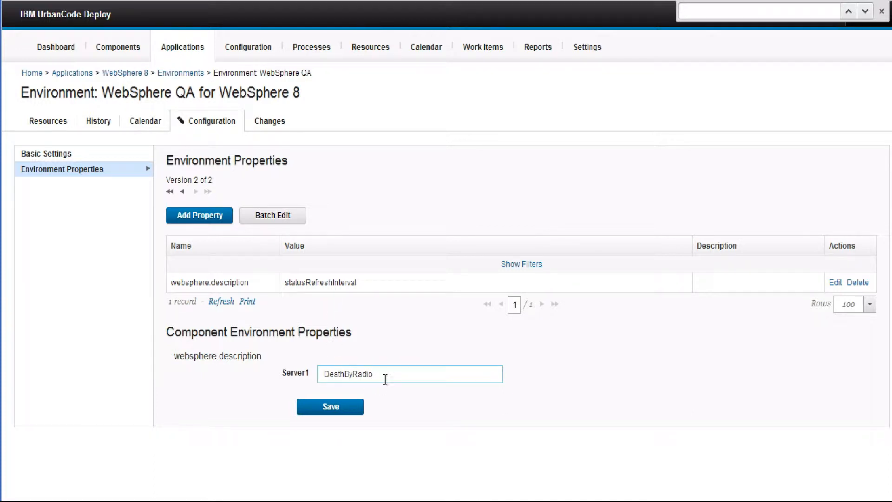
- Delete the environment-level websphere.description property with value statusRefreshInterval and check the Server1 component's websphere.description value
left_click_drag(384, 374, 318, 374)
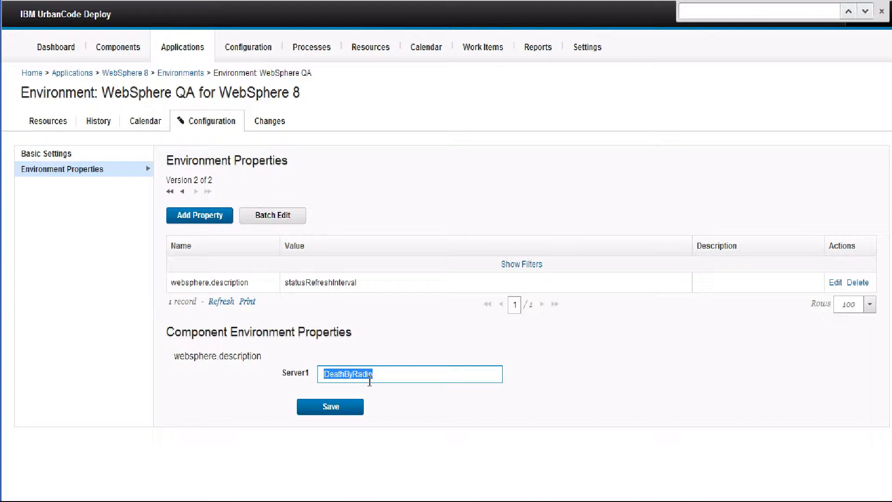
left_click(370, 379)
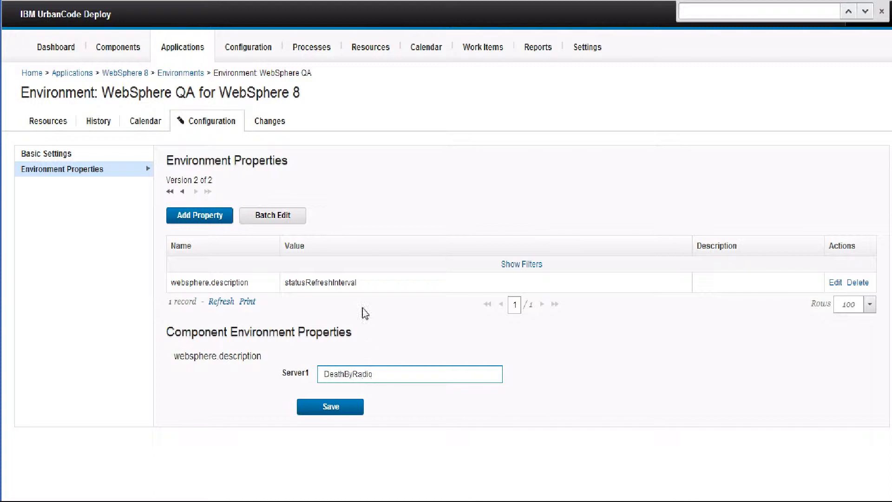
left_click(362, 281)
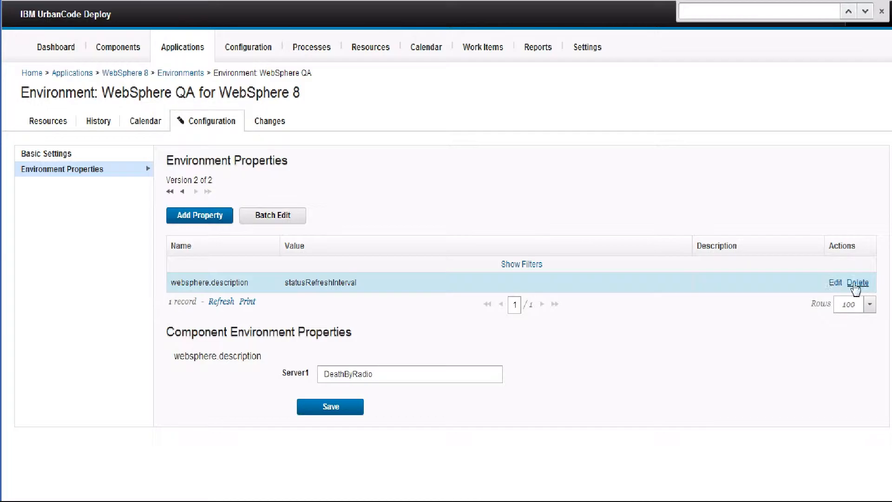
left_click(859, 285)
left_click(445, 285)
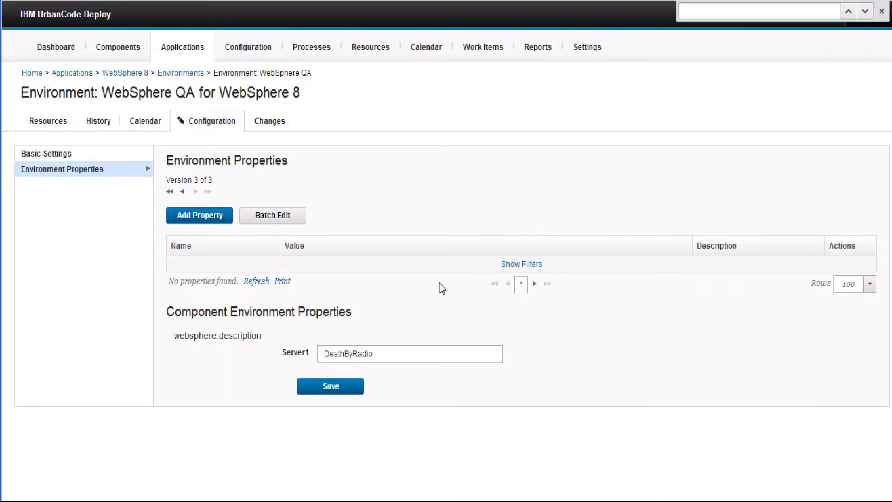
left_click_drag(176, 340, 305, 353)
double_click(333, 361)
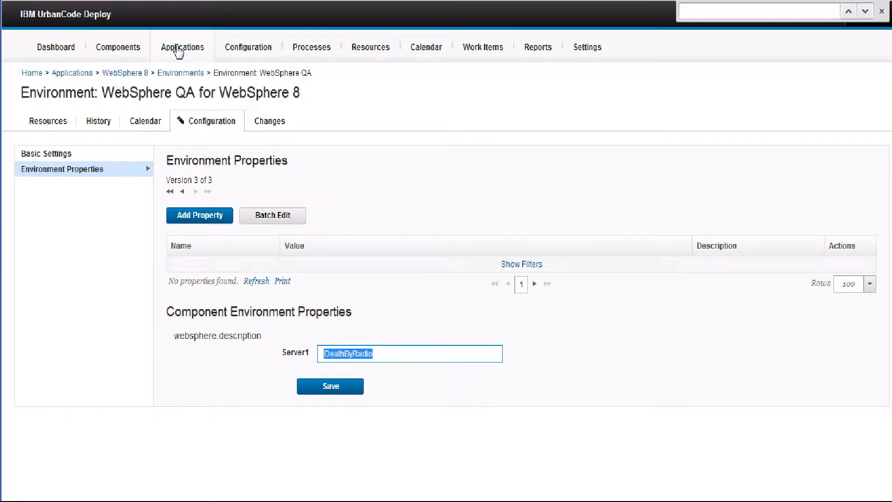
left_click(179, 50)
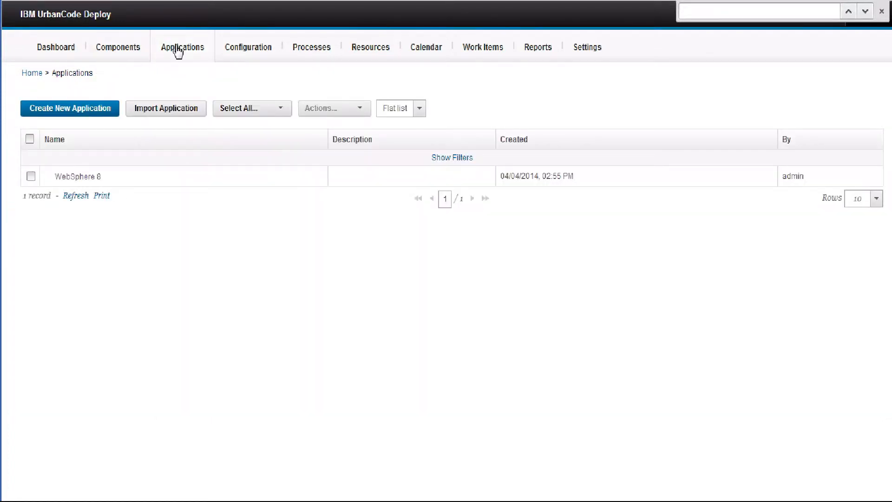
left_click(97, 177)
left_click(84, 274)
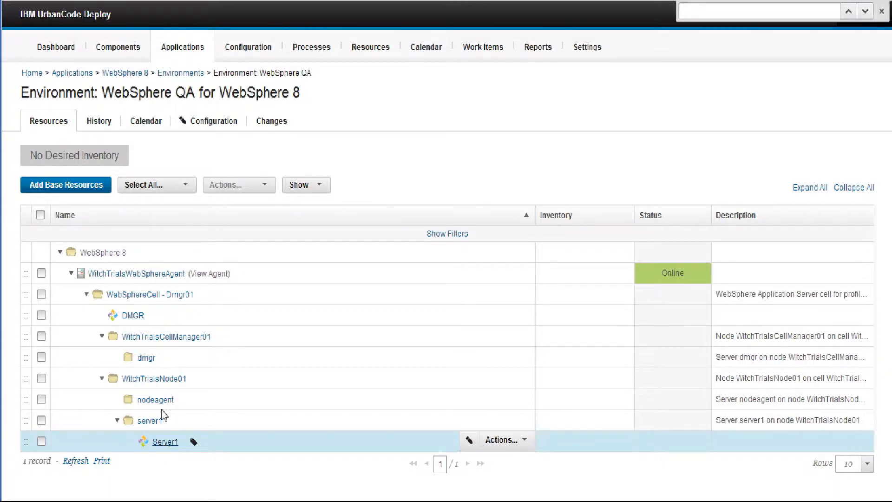
- Open the Environment Properties in the configuration of the WebSphere 8 application's WebSphere Prod environment
left_click(181, 52)
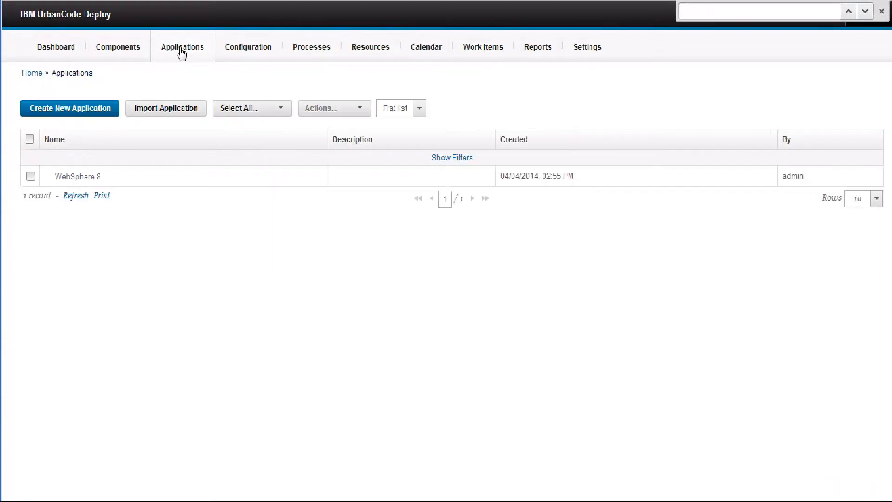
left_click(77, 178)
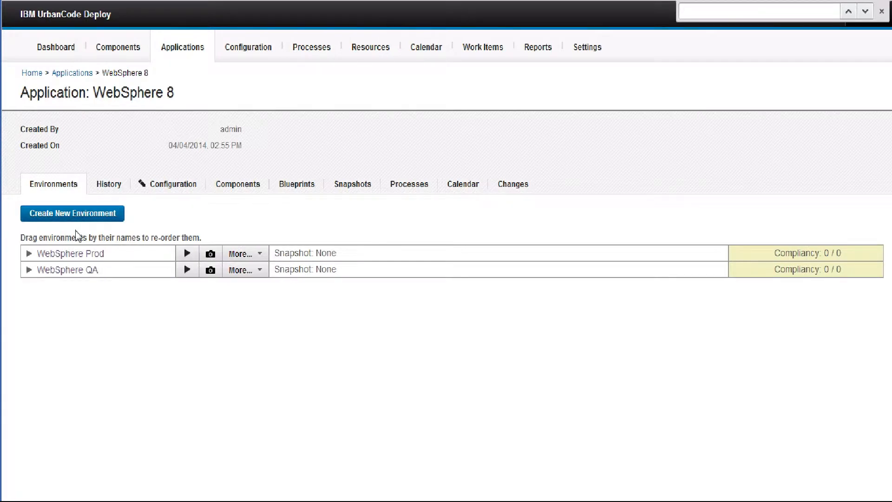
left_click(83, 256)
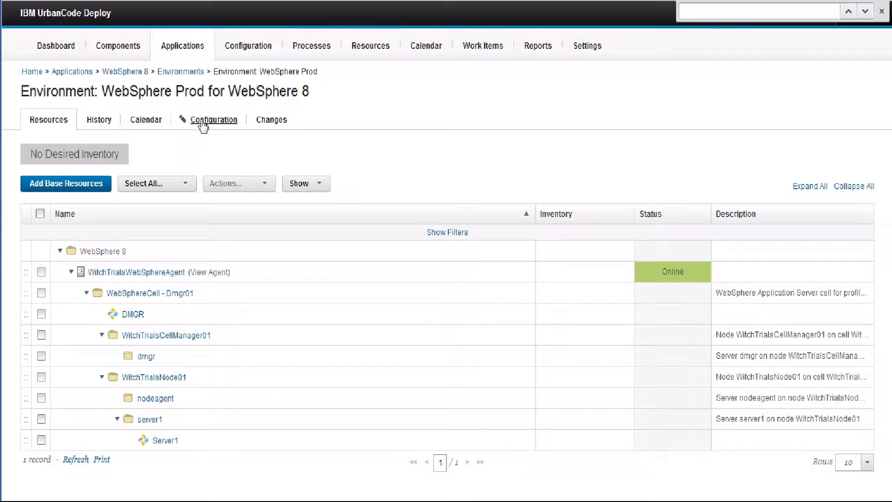
left_click(204, 122)
left_click(85, 176)
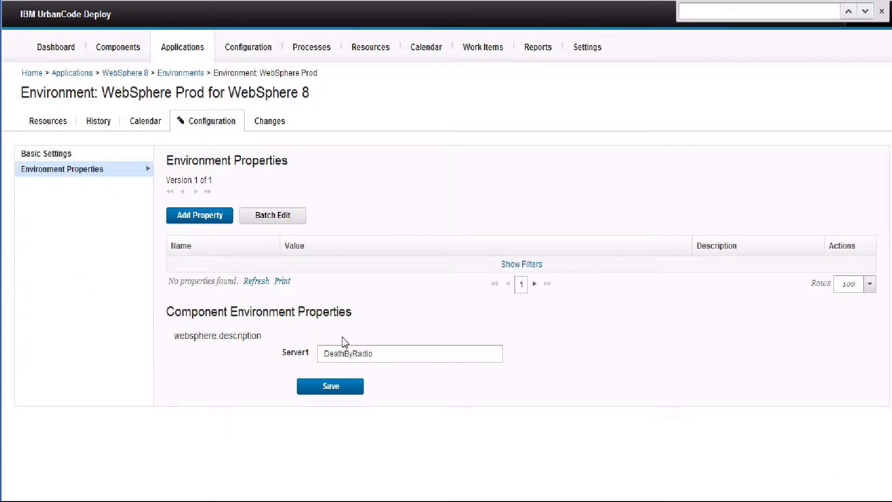
- Set Server1's websphere.description value to reference for the WebSphere Prod environment and save it
left_click_drag(387, 362, 299, 361)
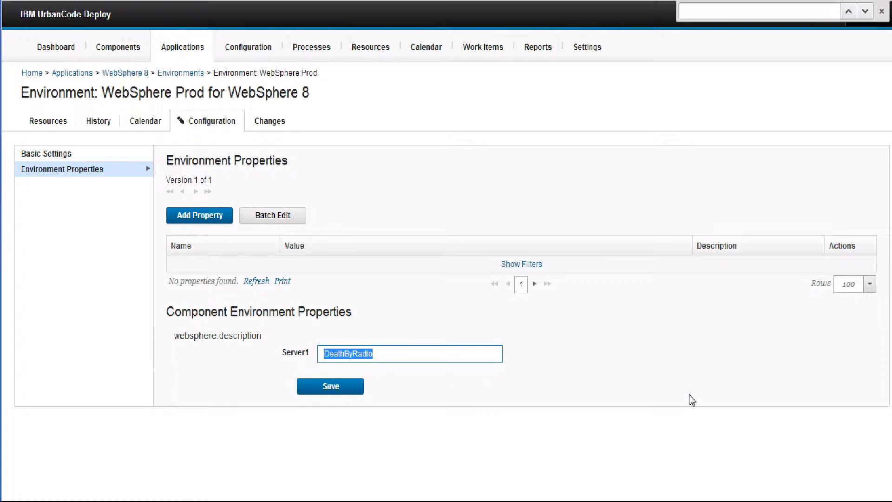
type("reference")
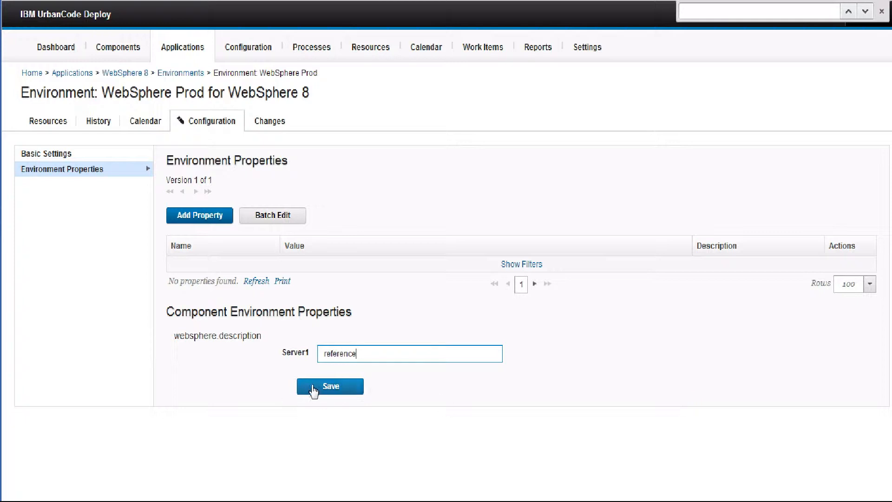
left_click(313, 389)
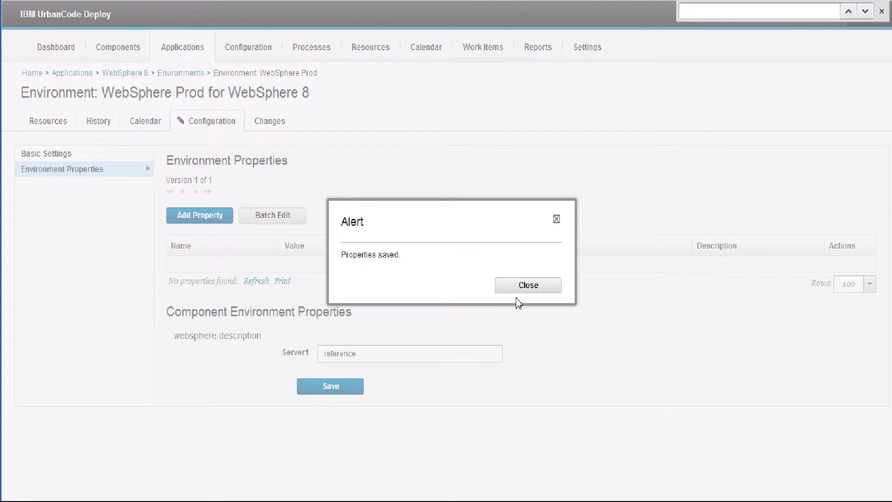
left_click(534, 289)
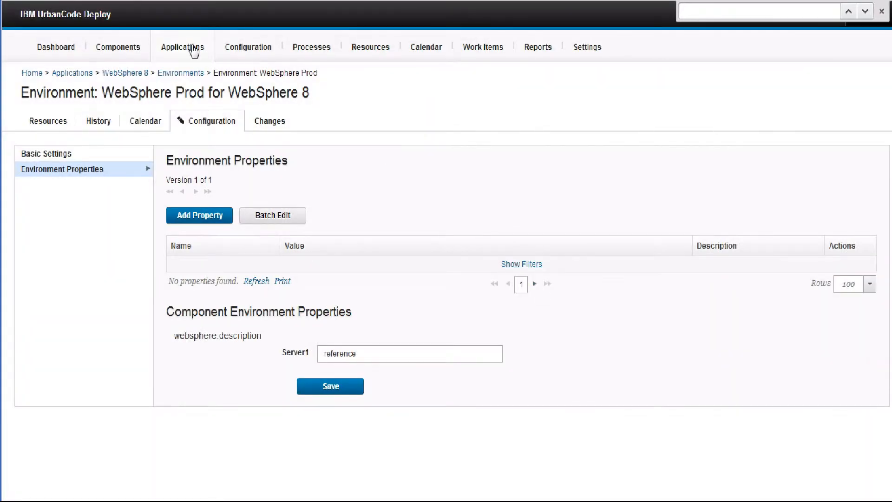
- Run the import process on the WebSphere QA environment with ucdCompVer set to 2.0 for both DMGR and Server1
left_click(190, 50)
left_click(87, 182)
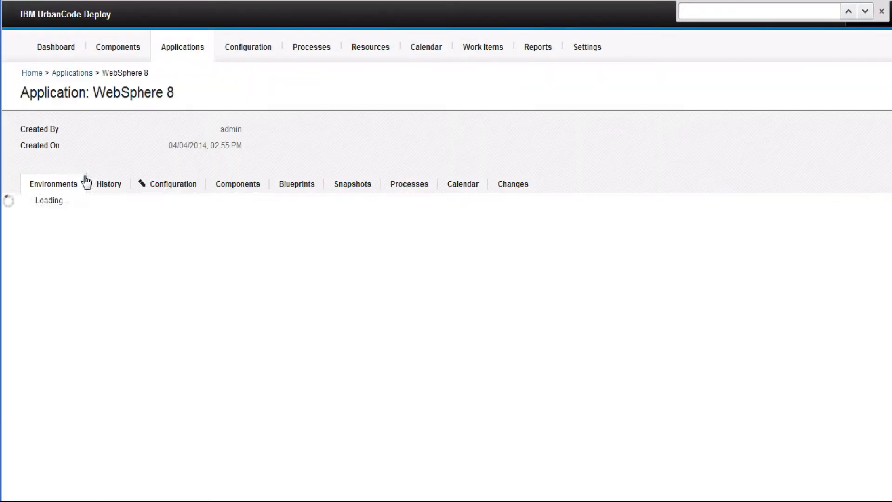
left_click(187, 270)
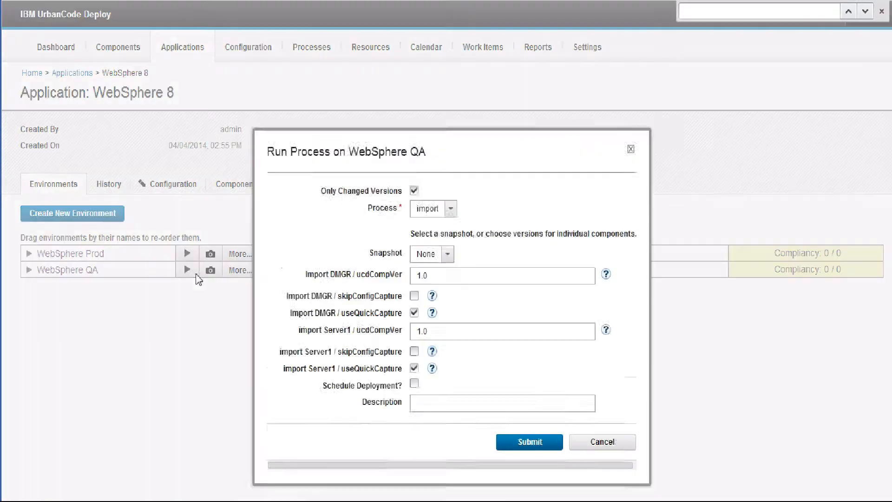
left_click(423, 225)
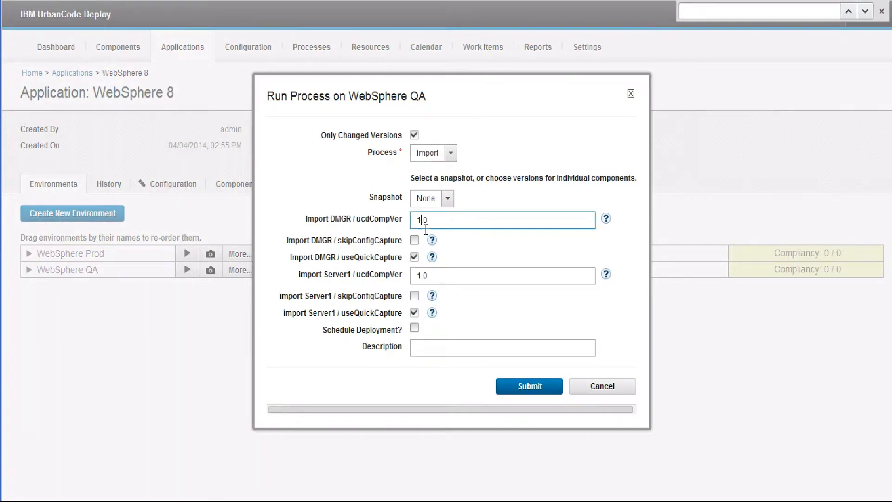
left_click(424, 279)
key("BackSpace")
type("2")
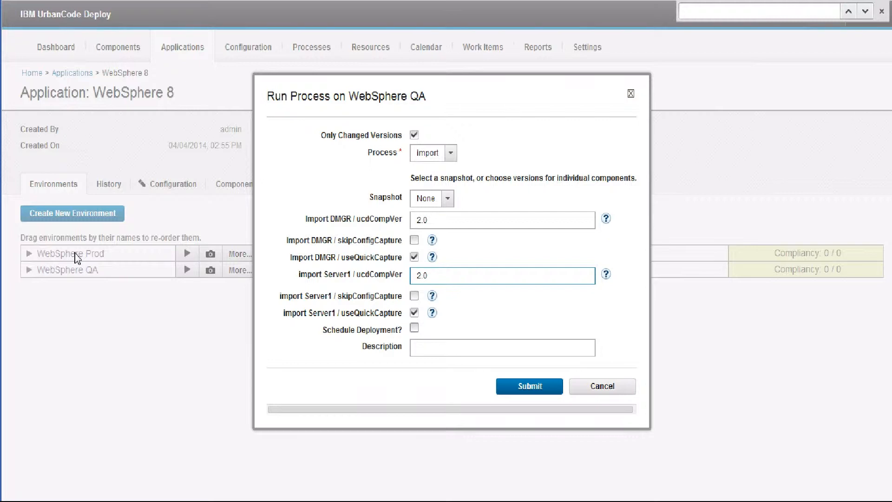
left_click(530, 387)
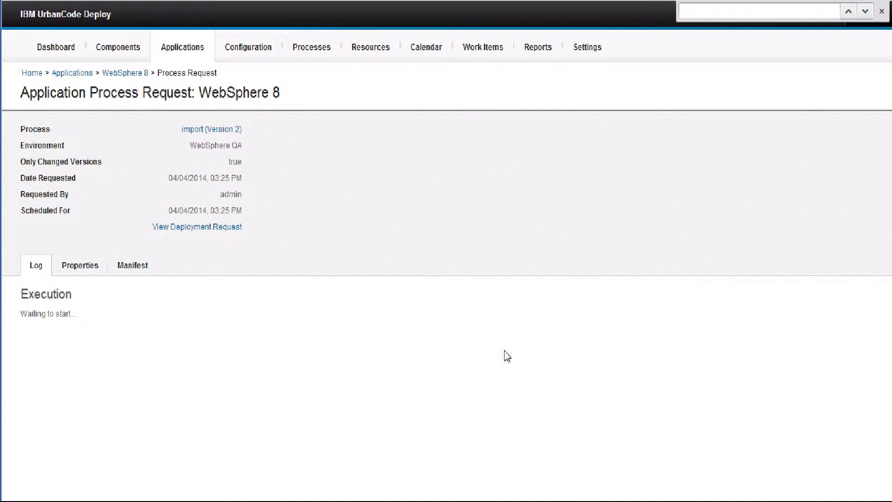
left_click(863, 500)
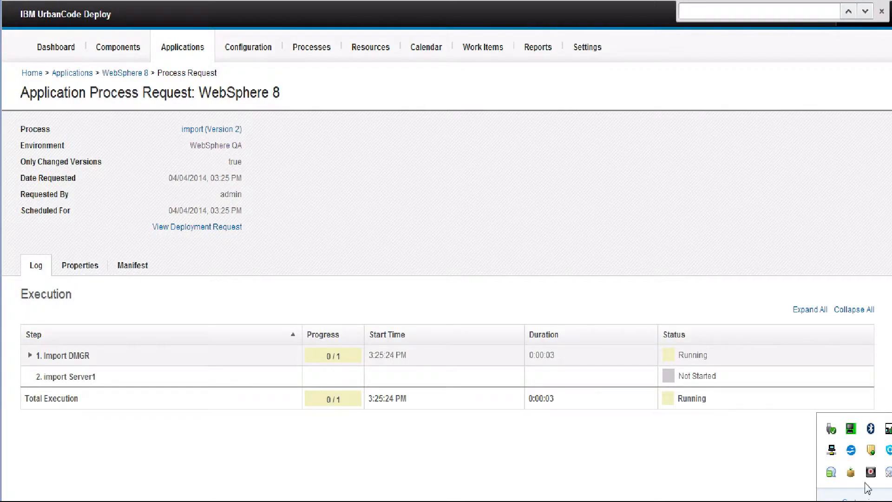
left_click(870, 475)
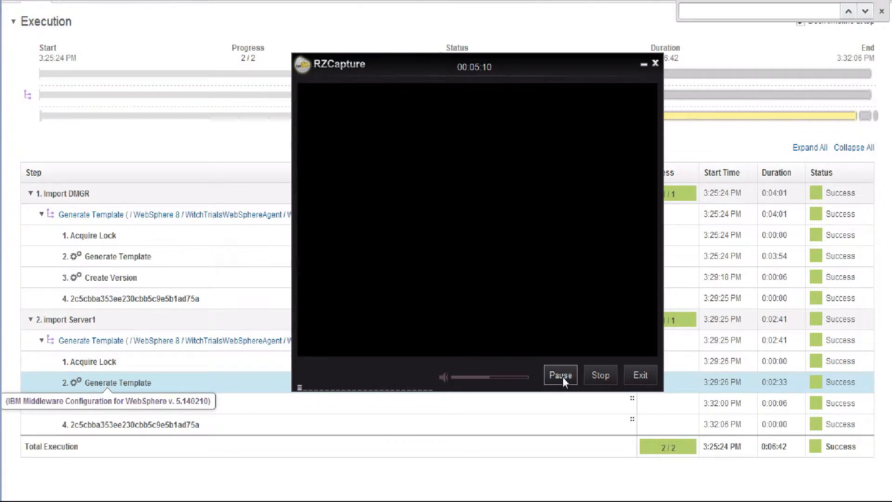
left_click(483, 465)
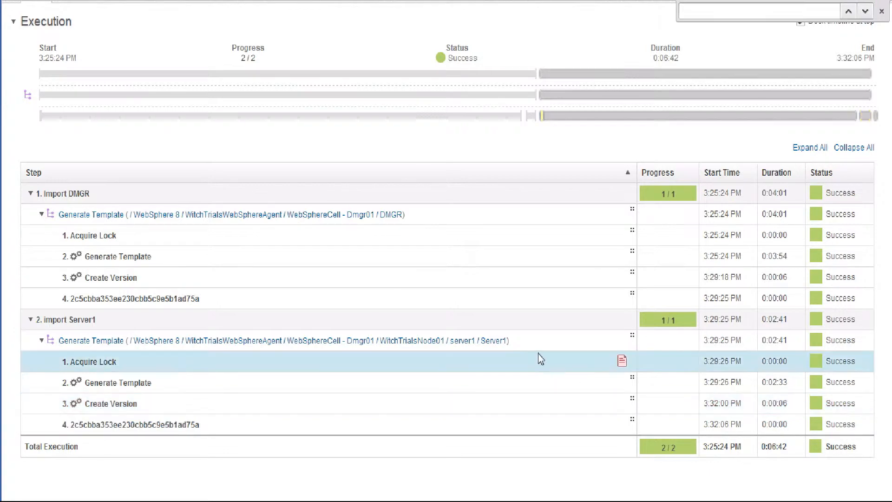
- Open the Server1 component from the component list
scroll(303, 363, "up", 5)
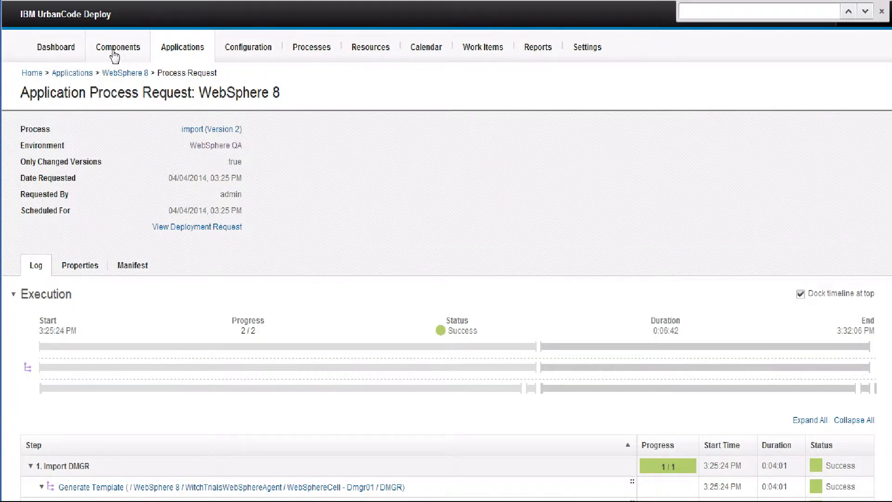
left_click(114, 54)
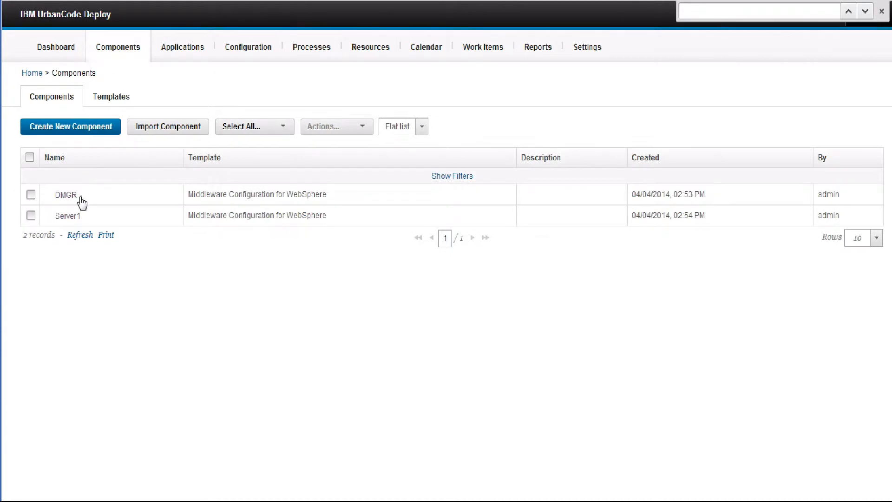
left_click(68, 216)
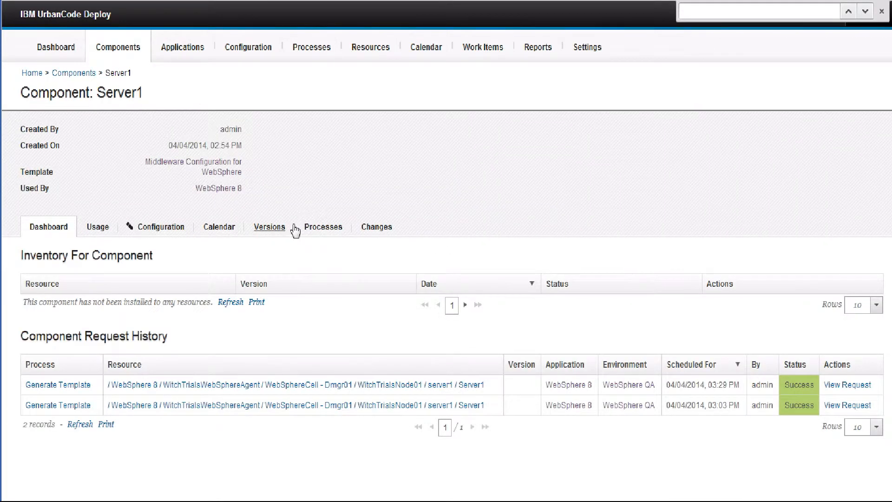
- Open version 2.0 of the Server1 component and expand its artifact tree down to the cells folder
left_click(272, 230)
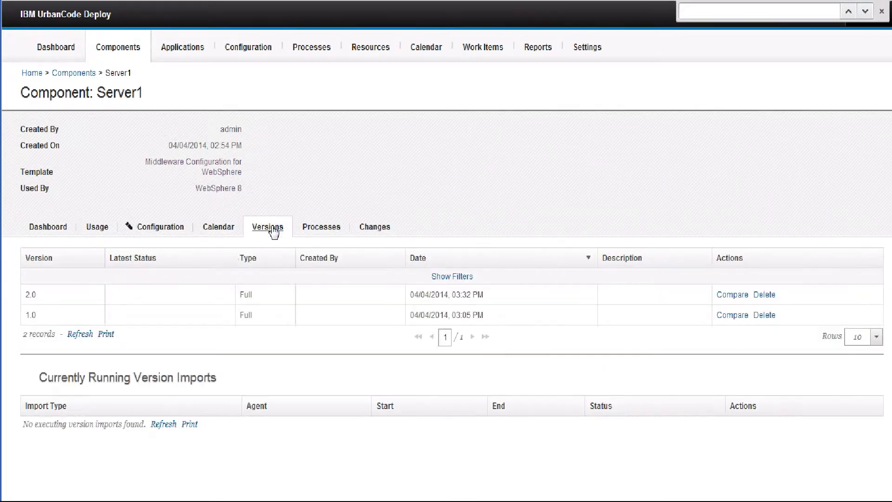
left_click(31, 296)
left_click(33, 425)
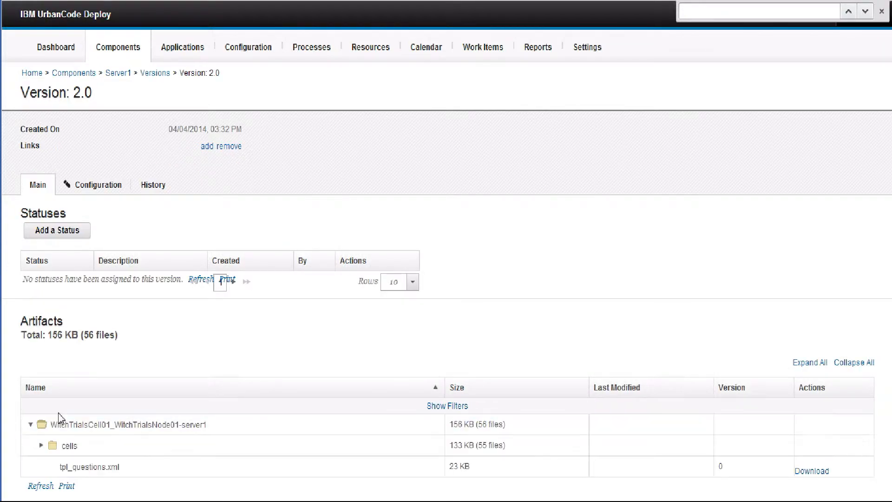
scroll(40, 423, "down", 1)
left_click(42, 423)
scroll(44, 424, "down", 1)
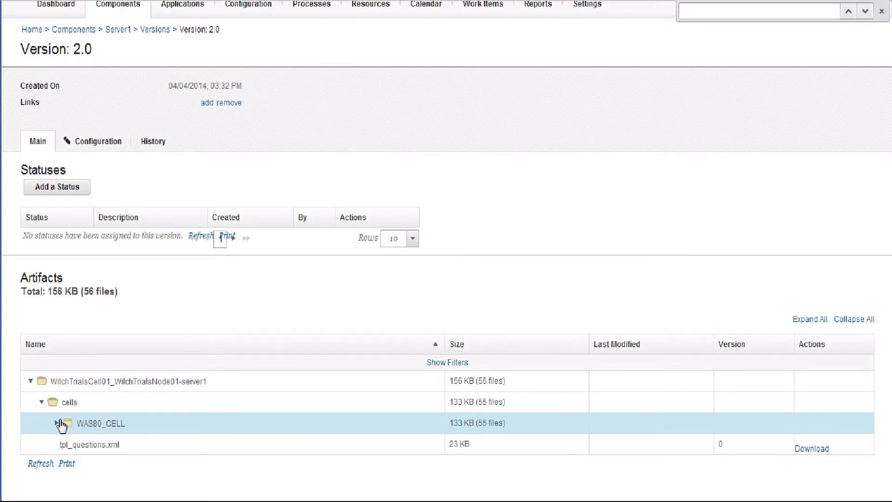
- Expand WAS80_CELL, nodes, WAS80_NODE and servers in the artifact tree to list the files in APPLICATION_SERVER
left_click(56, 421)
scroll(58, 420, "down", 5)
left_click(72, 339)
scroll(84, 341, "down", 2)
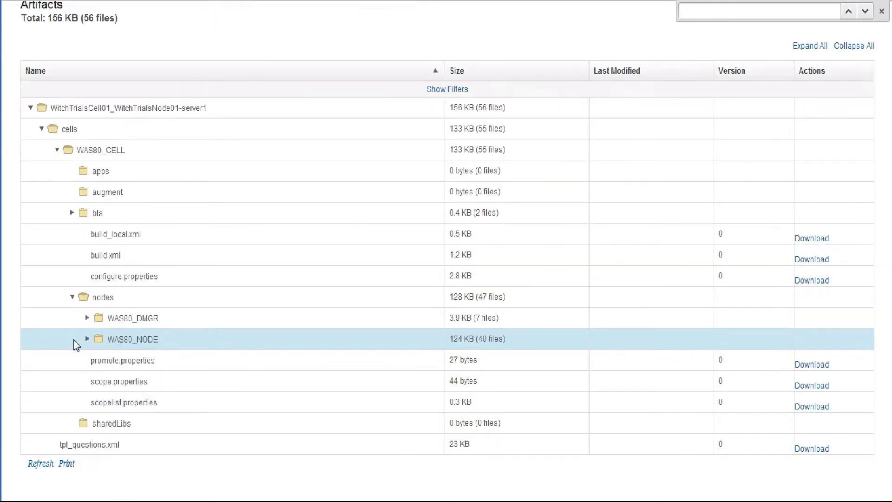
left_click(88, 340)
scroll(88, 344, "down", 6)
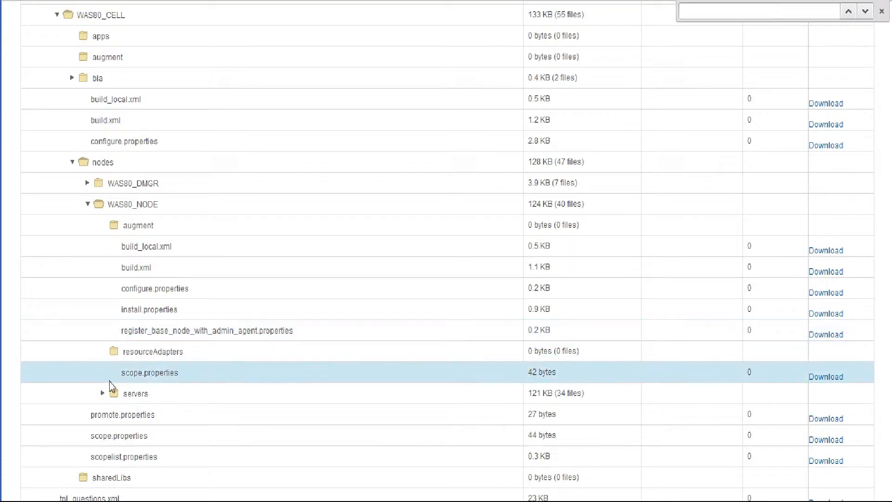
left_click(104, 396)
scroll(78, 383, "down", 4)
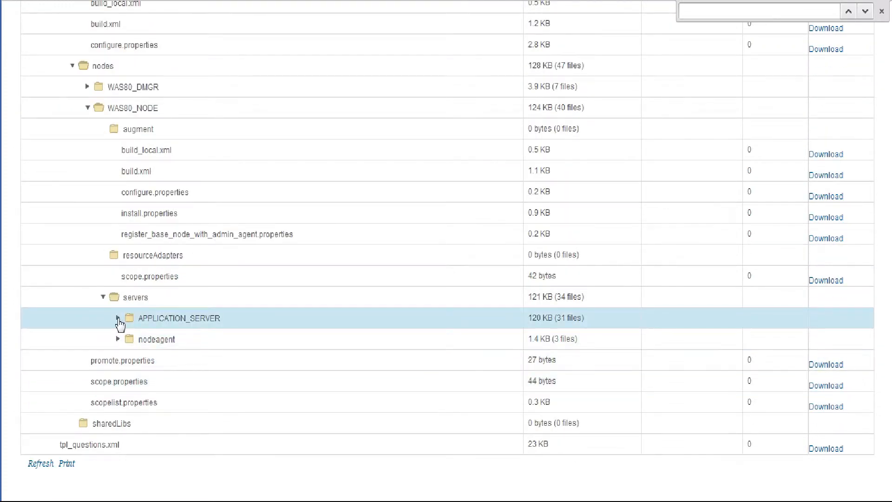
left_click(118, 318)
scroll(93, 335, "down", 6)
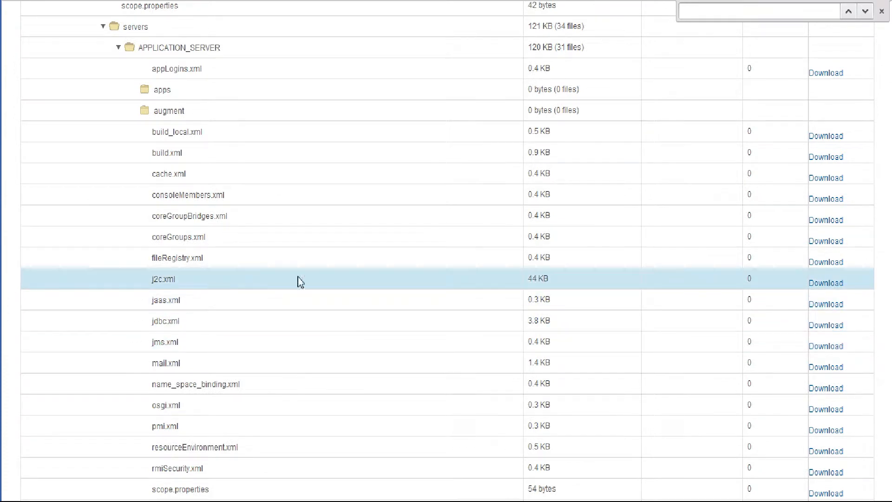
- Download j2c.xml from APPLICATION_SERVER and examine the tokenized description attribute of the last J2EEResourceProperty in its ActivationSpecTemplateProps block
left_click(833, 286)
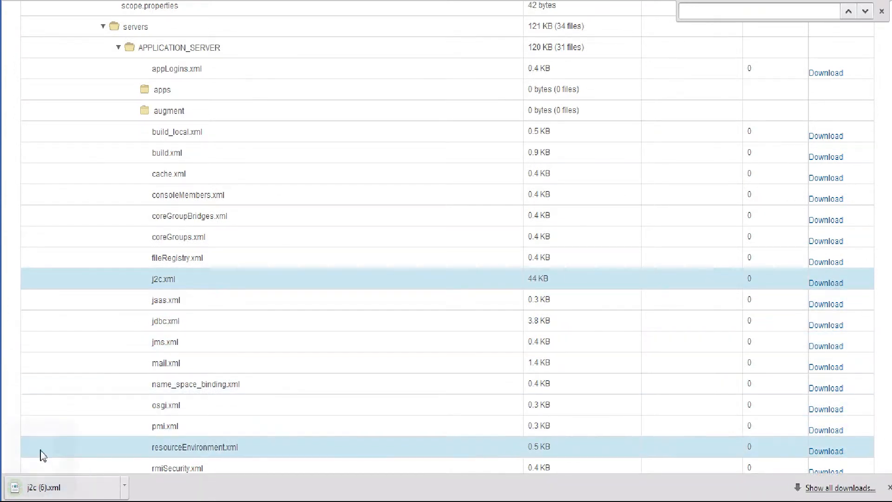
left_click(45, 488)
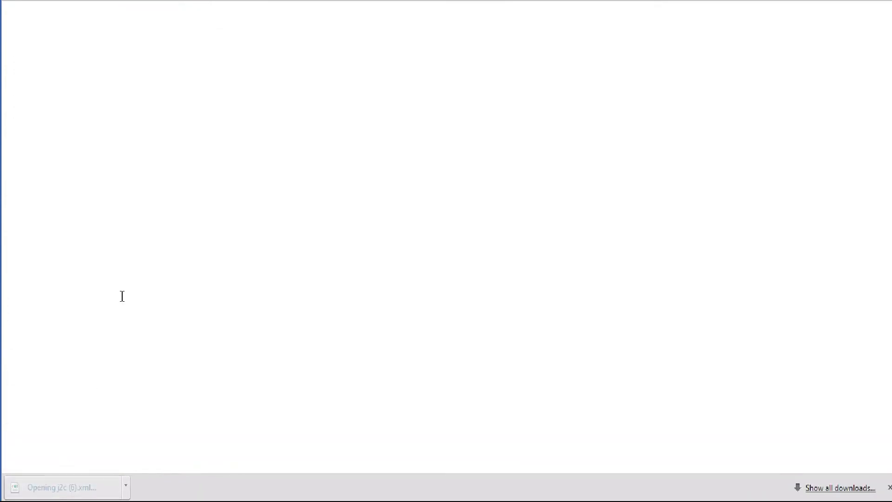
left_click_drag(891, 47, 878, 470)
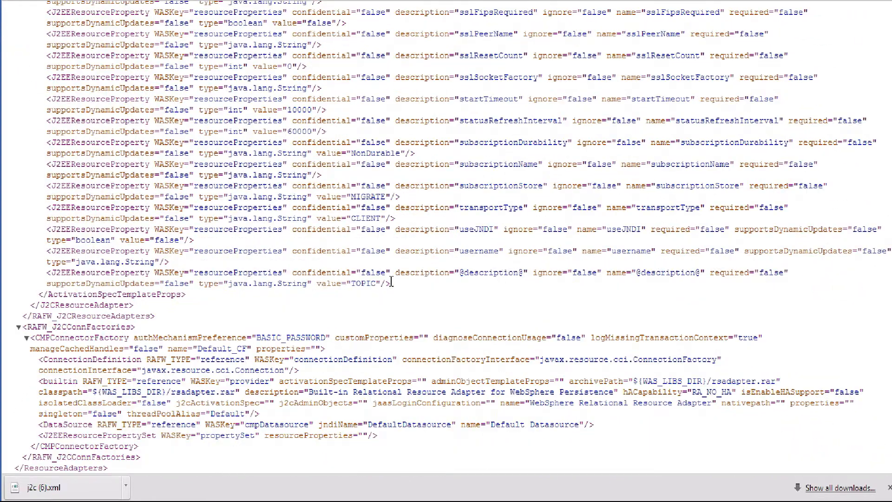
left_click_drag(398, 274, 530, 308)
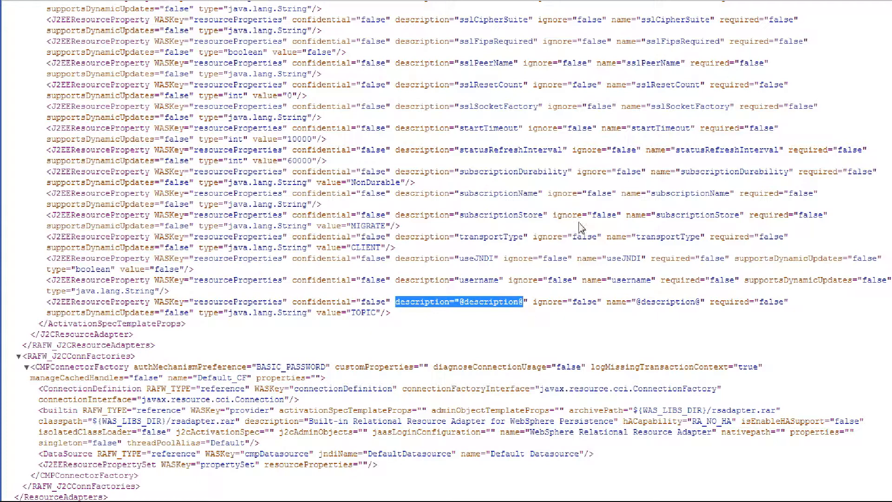
key("ctrl+w")
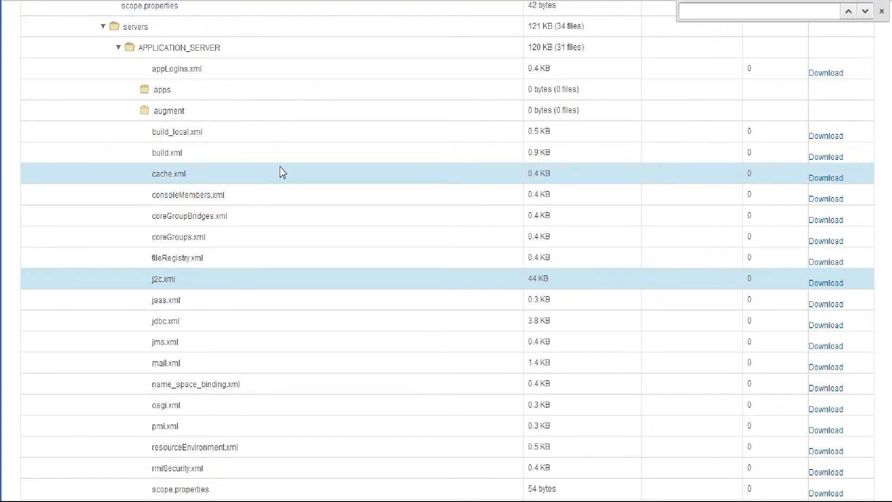
- Check Server1's websphere.description value in the Environment Properties of the WebSphere 8 application's WebSphere Prod environment
scroll(279, 167, "up", 15)
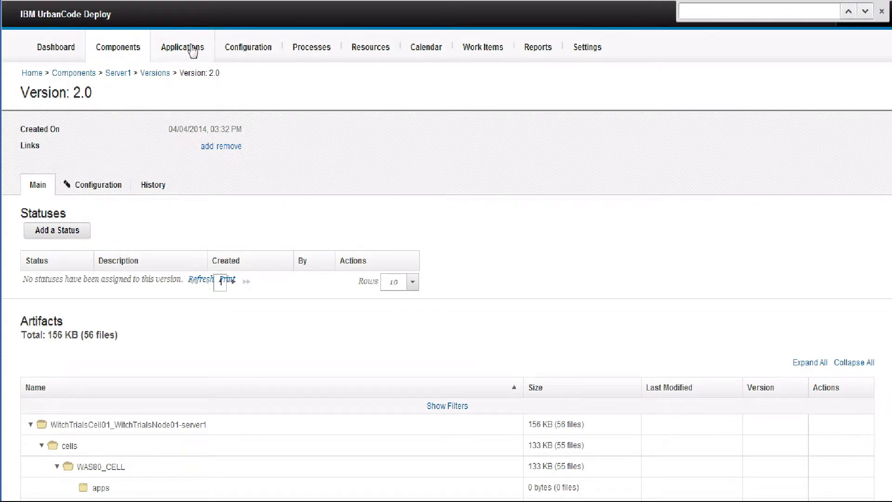
left_click(190, 52)
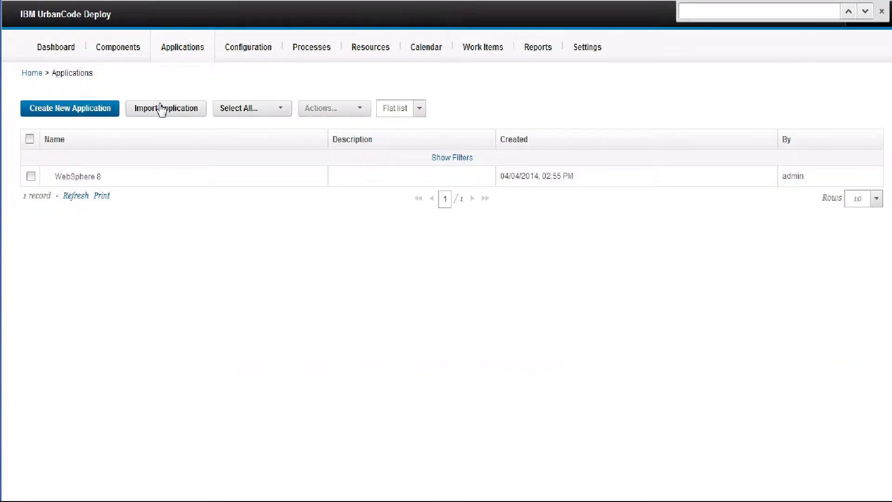
left_click(84, 177)
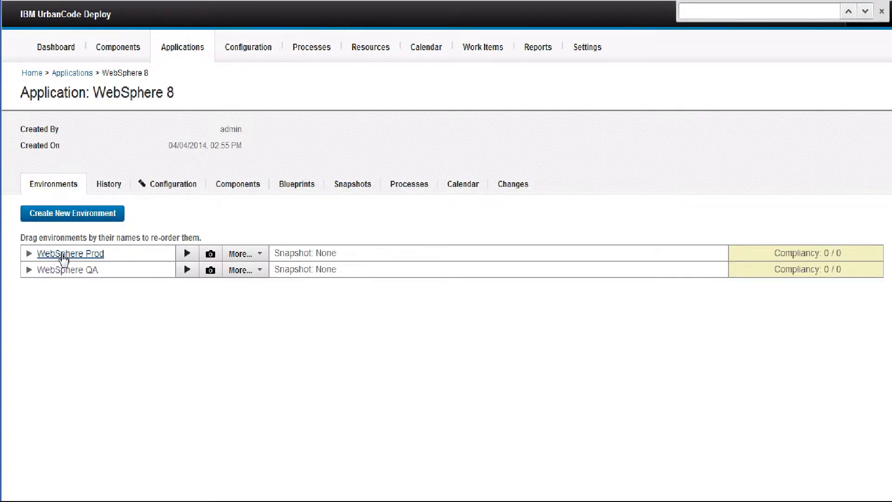
left_click(64, 255)
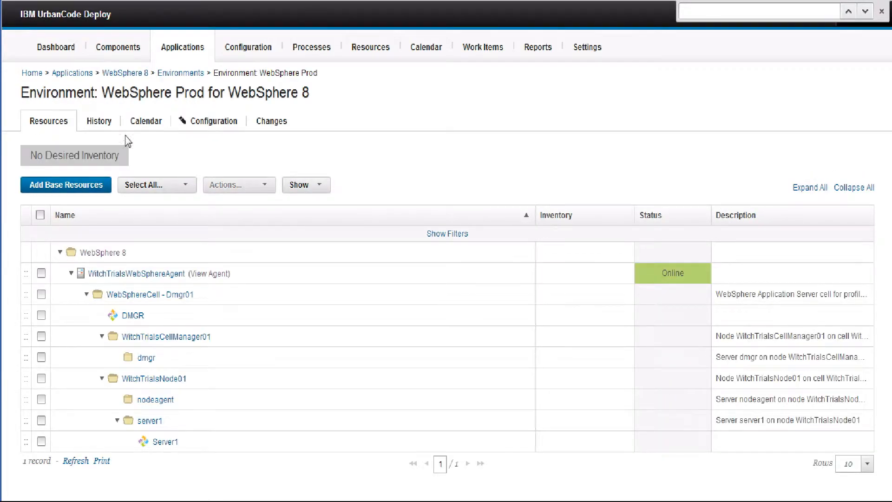
left_click(213, 123)
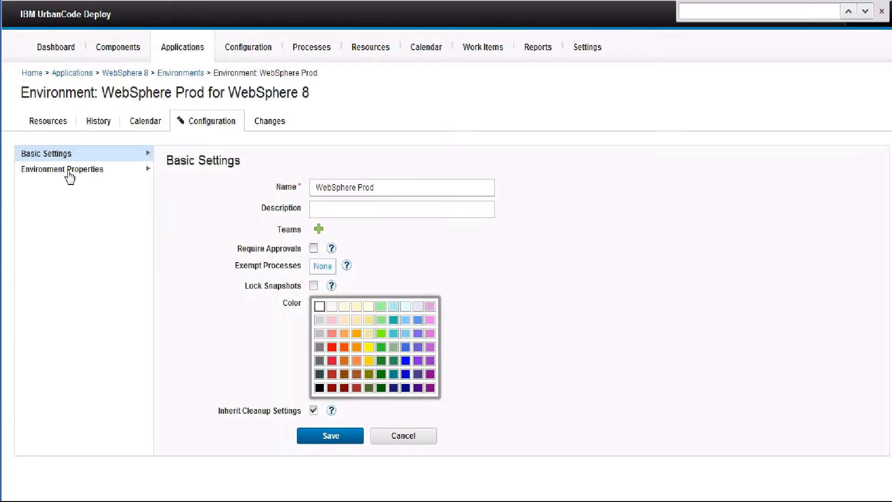
left_click(70, 171)
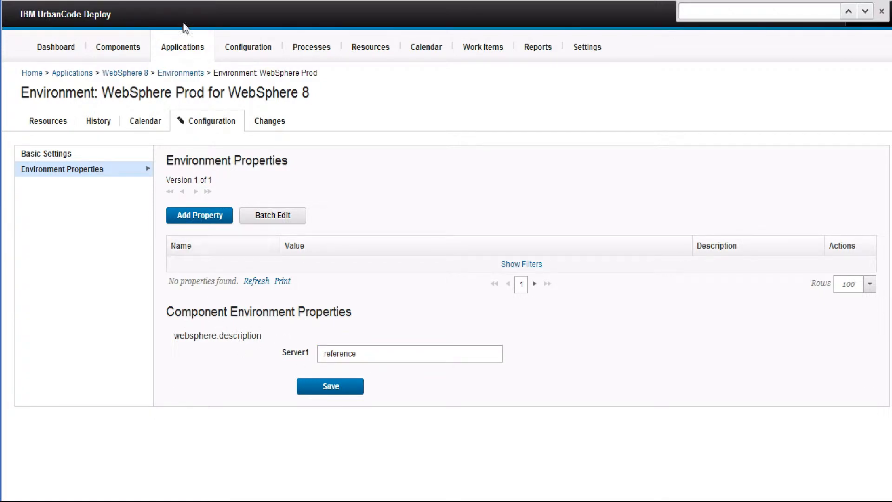
- Create an application process named Push in the WebSphere 8 application, with the default inventory and offline agent handling
left_click(180, 50)
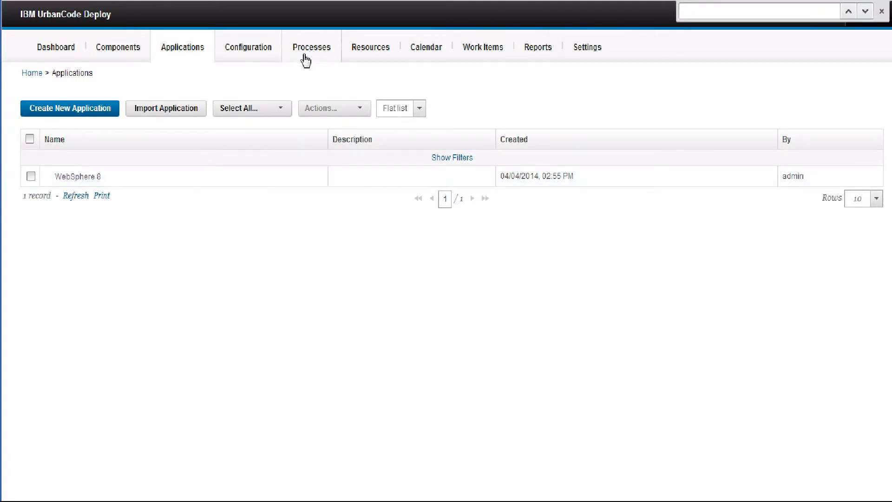
left_click(74, 178)
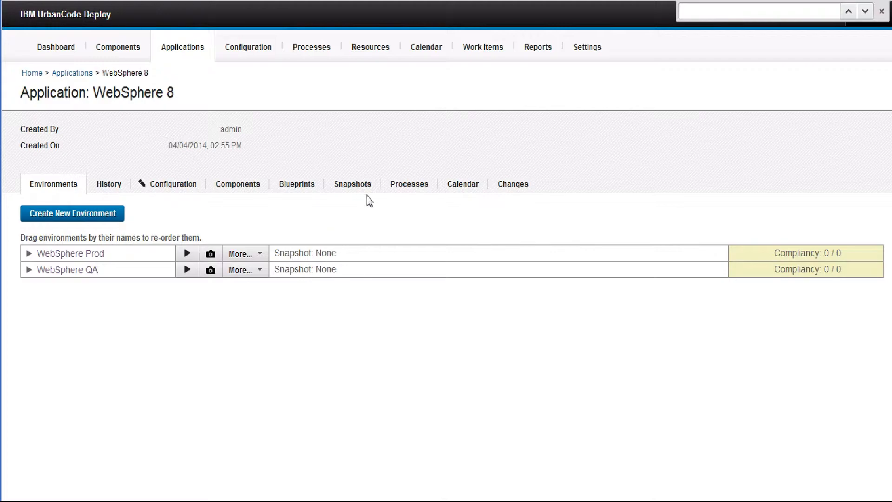
left_click(408, 191)
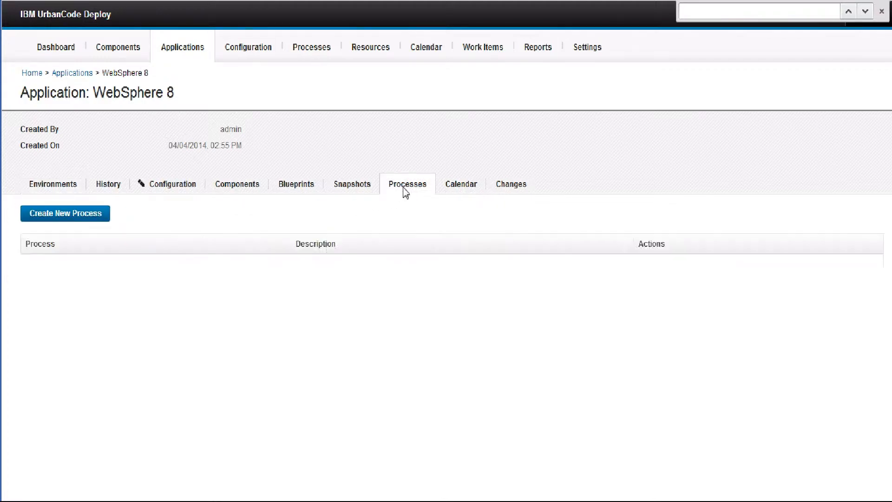
left_click(79, 215)
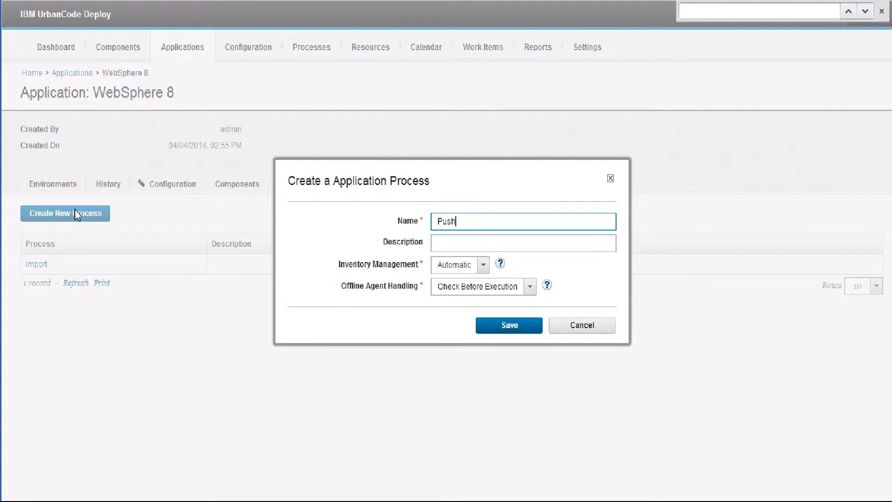
left_click(507, 328)
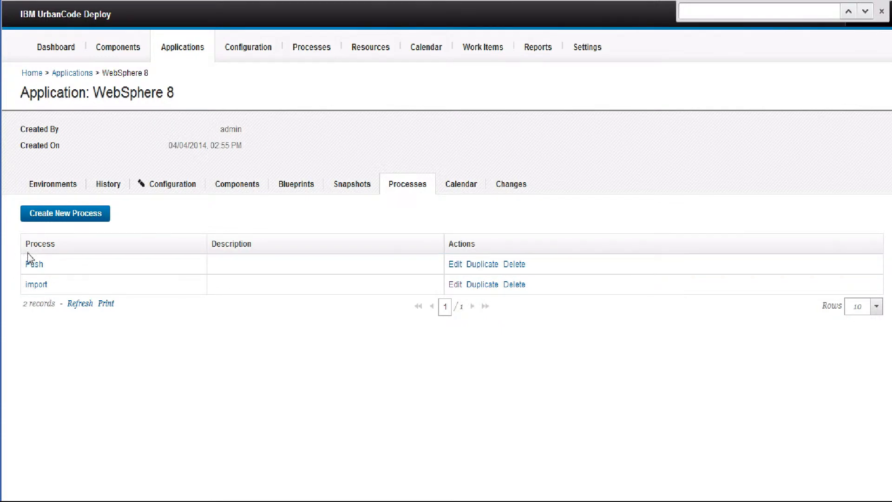
- Add an Install Component step named PushServer1 to the Push process, for Server1 with Configure WebSphere Application Server (Template) as component process
left_click(32, 265)
scroll(261, 279, "down", 2)
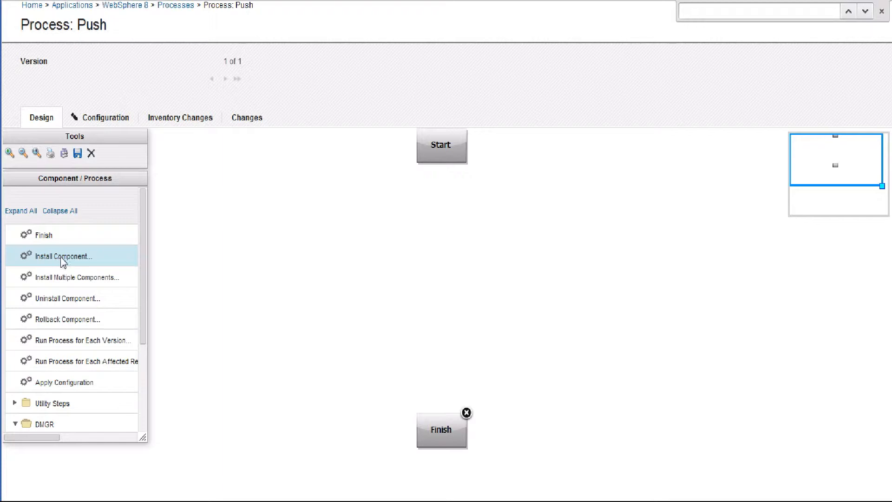
left_click_drag(63, 262, 437, 259)
left_click(460, 160)
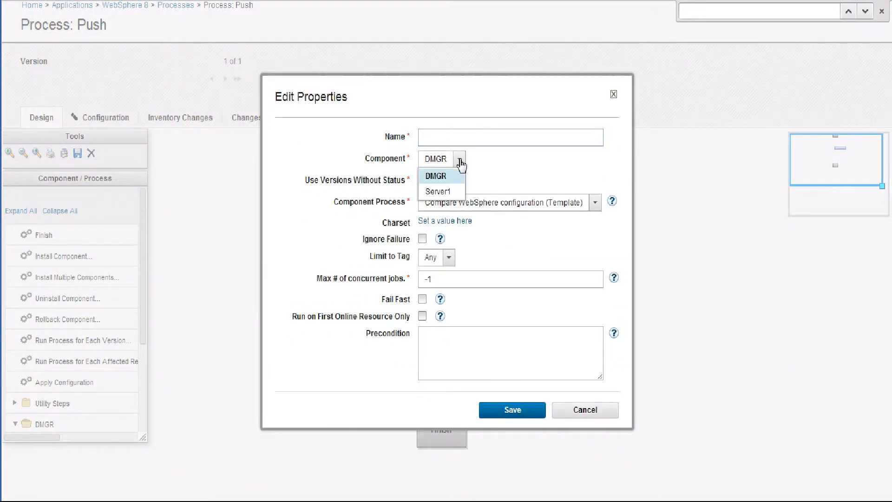
left_click(450, 191)
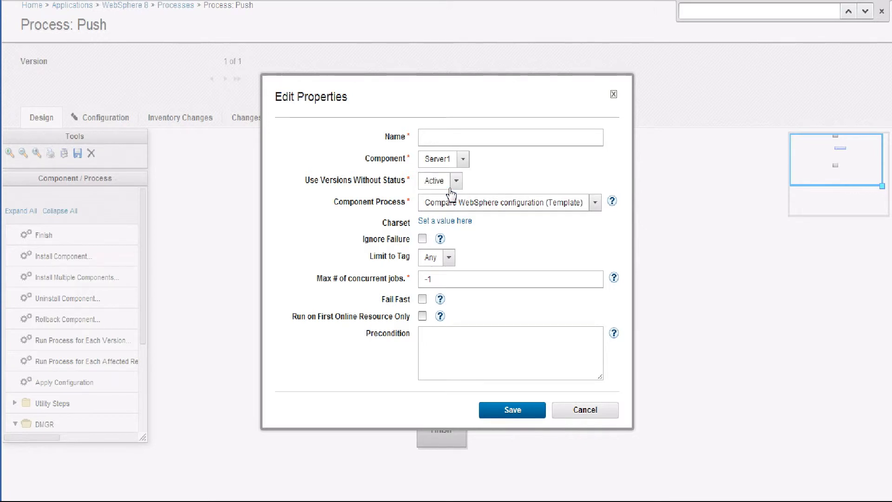
left_click(441, 146)
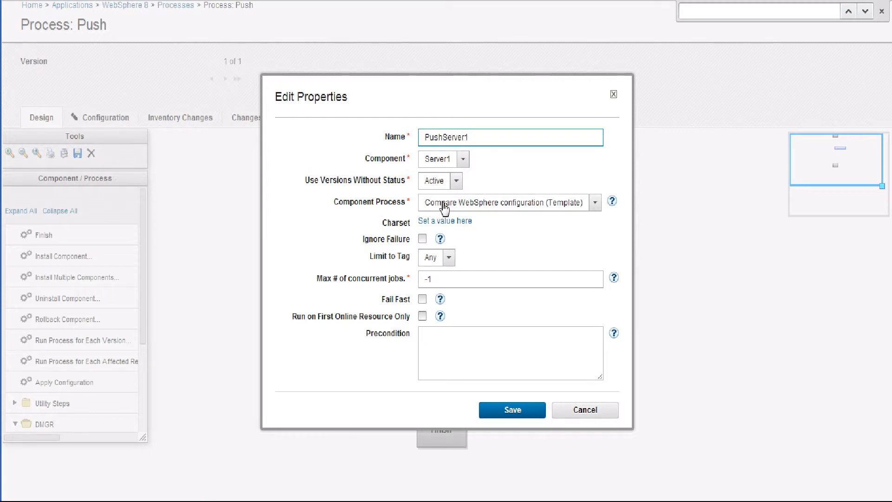
left_click(595, 203)
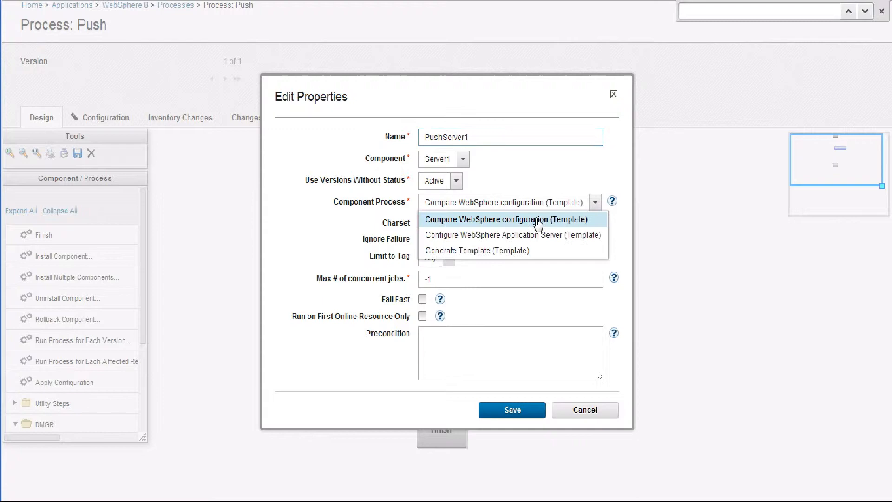
left_click(477, 235)
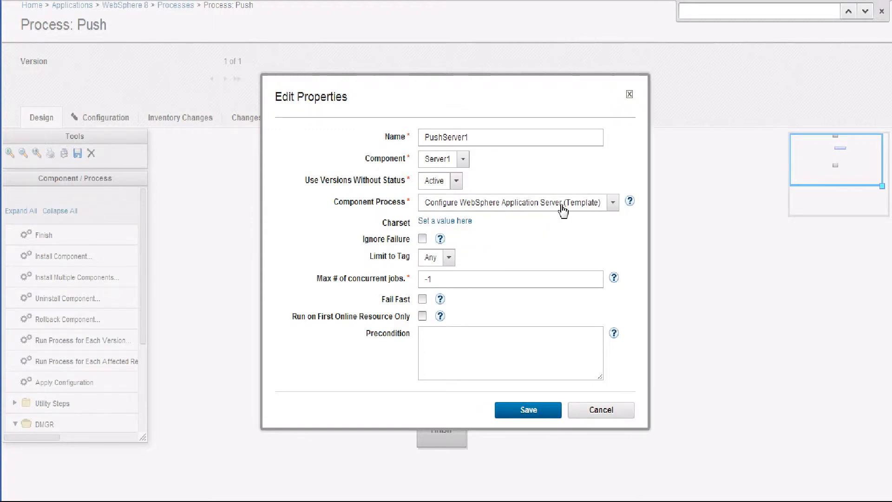
left_click(542, 412)
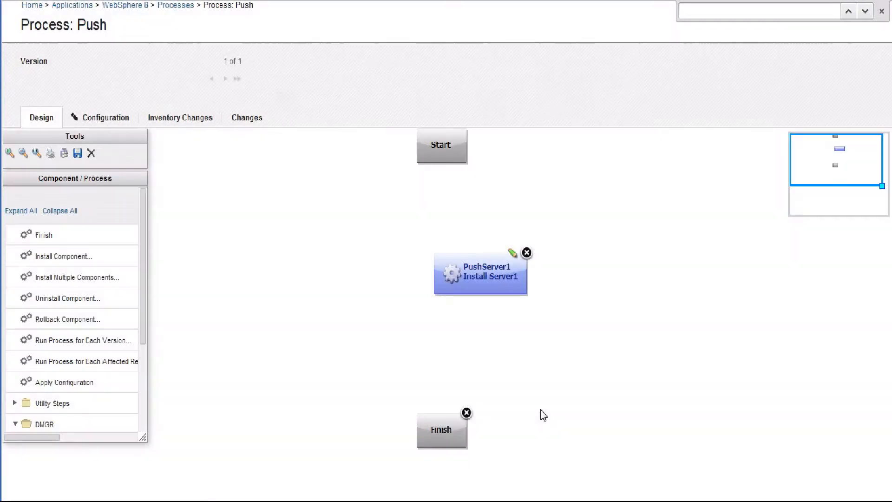
- Connect Start to PushServer1 and PushServer1 to Finish, and save the Push process design
left_click_drag(469, 223, 451, 432)
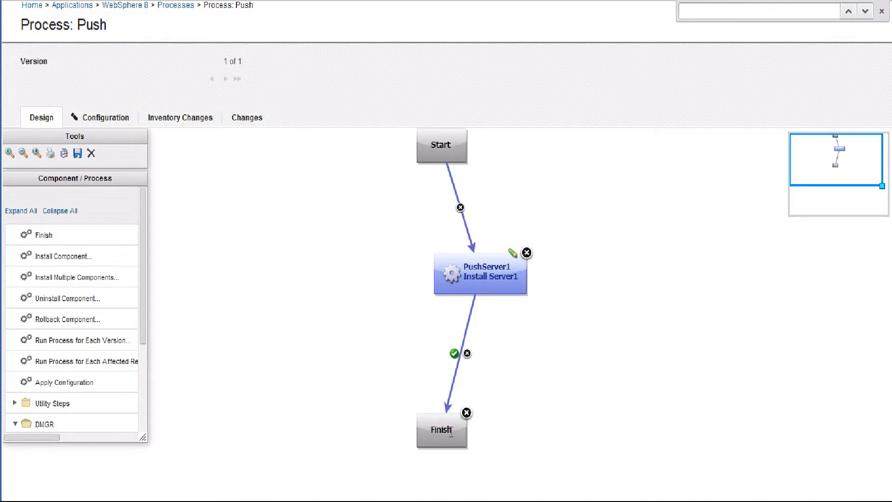
left_click(78, 153)
left_click(524, 285)
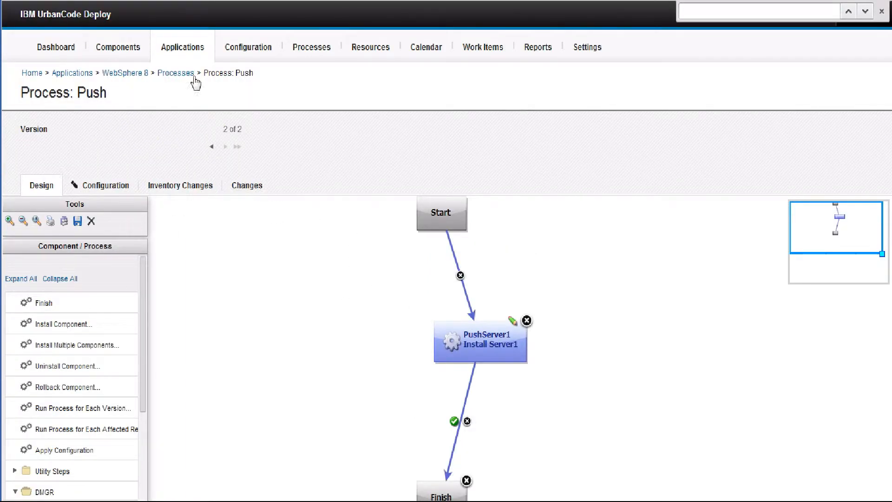
- Run the Push process on the WebSphere 8 application's WebSphere Prod environment, deploying version 2.0 of Server1
left_click(187, 51)
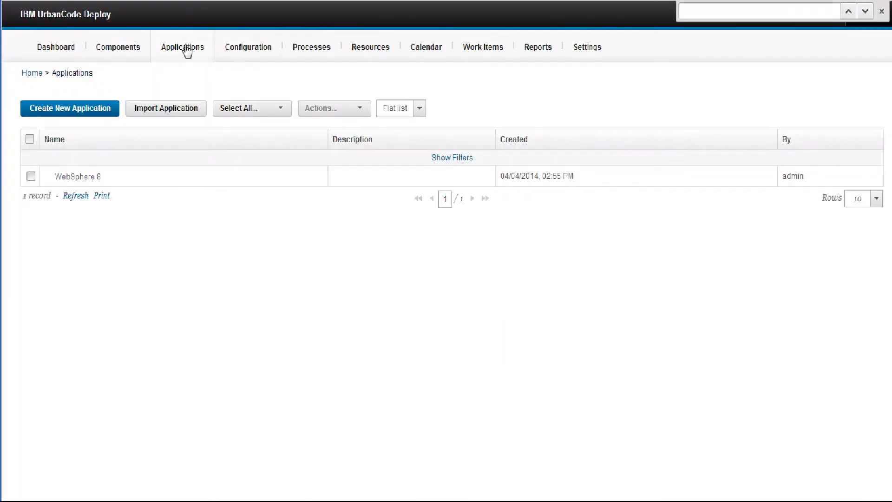
left_click(78, 177)
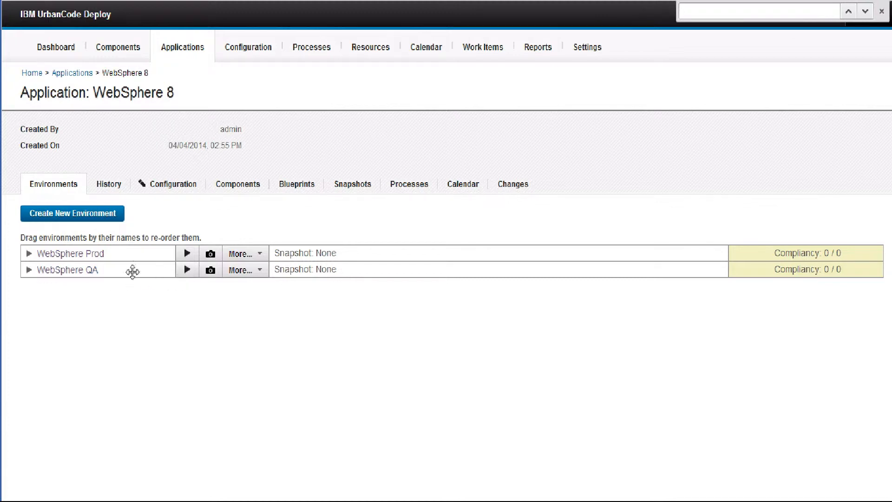
left_click(187, 254)
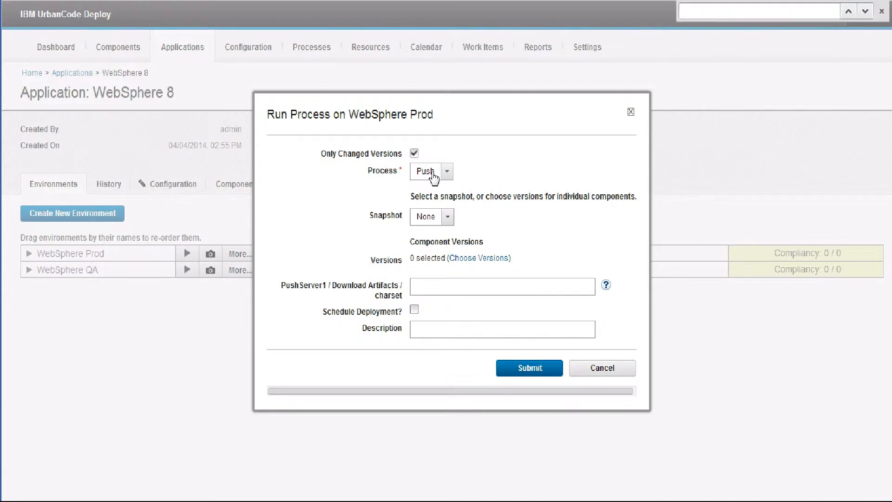
left_click(461, 259)
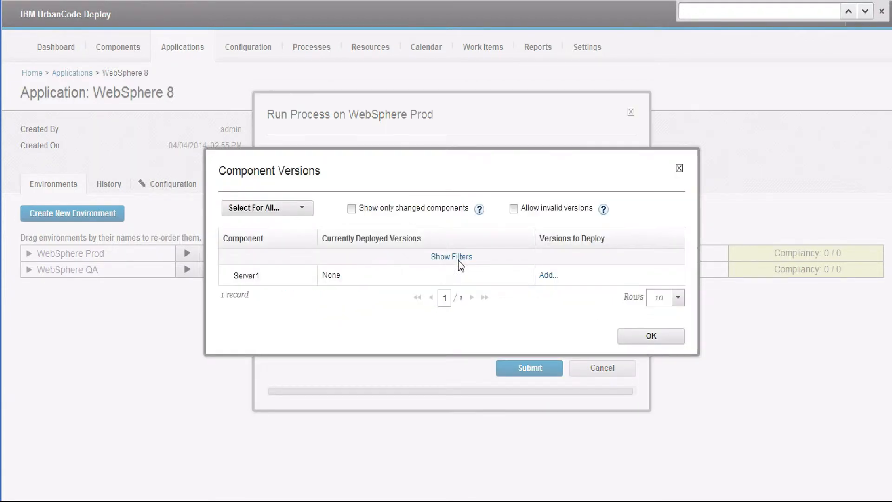
left_click(548, 275)
left_click(634, 276)
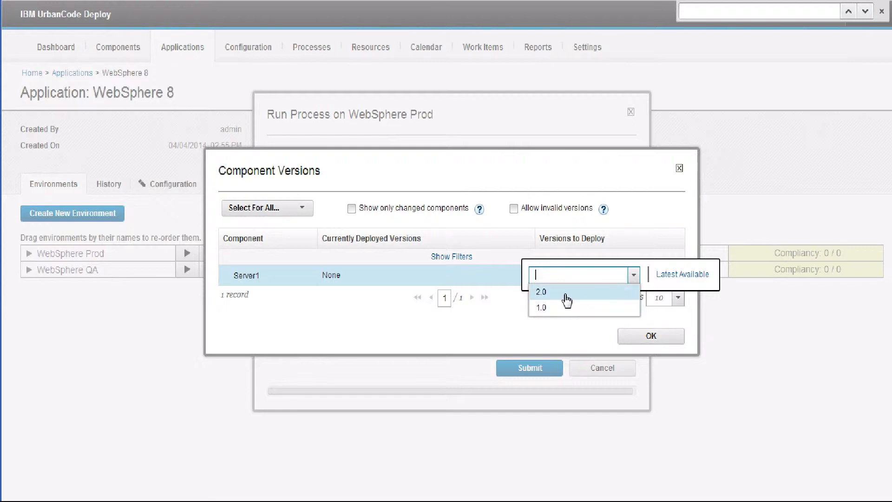
left_click(566, 292)
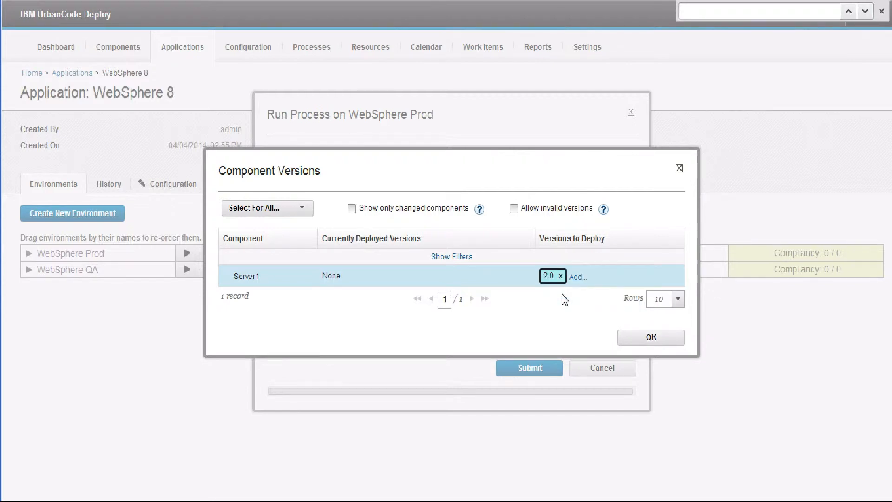
left_click(644, 338)
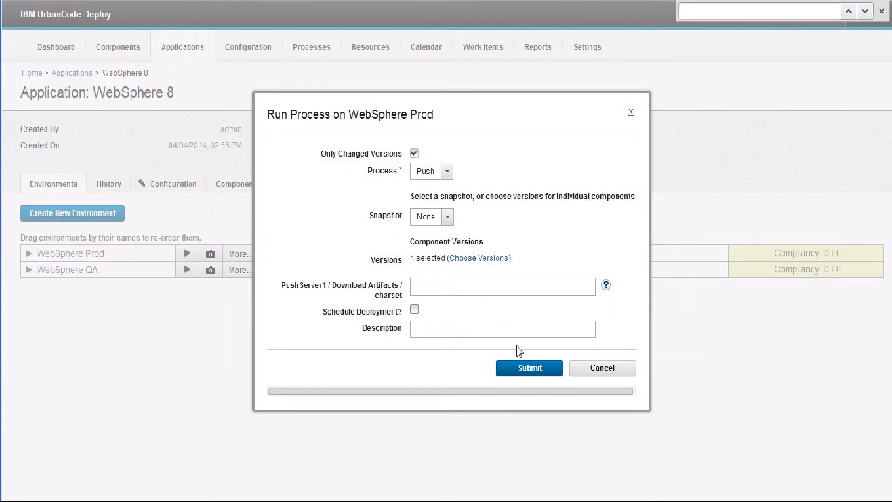
left_click(528, 371)
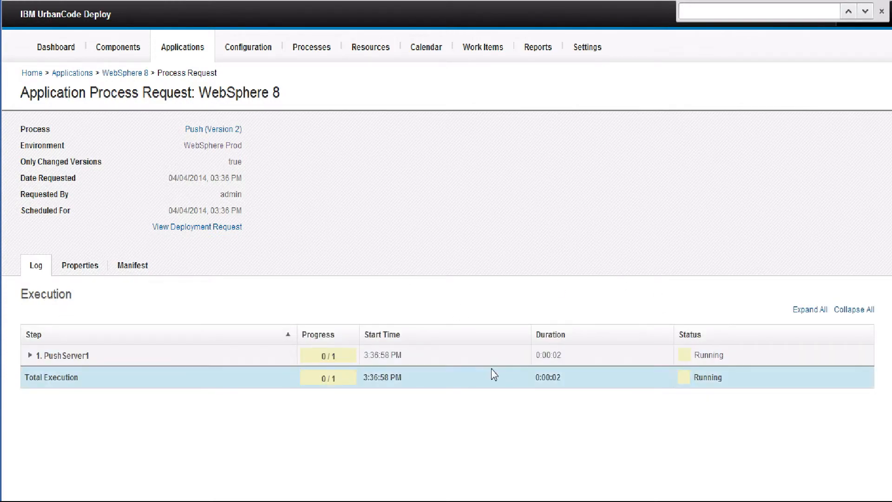
scroll(494, 374, "down", 1)
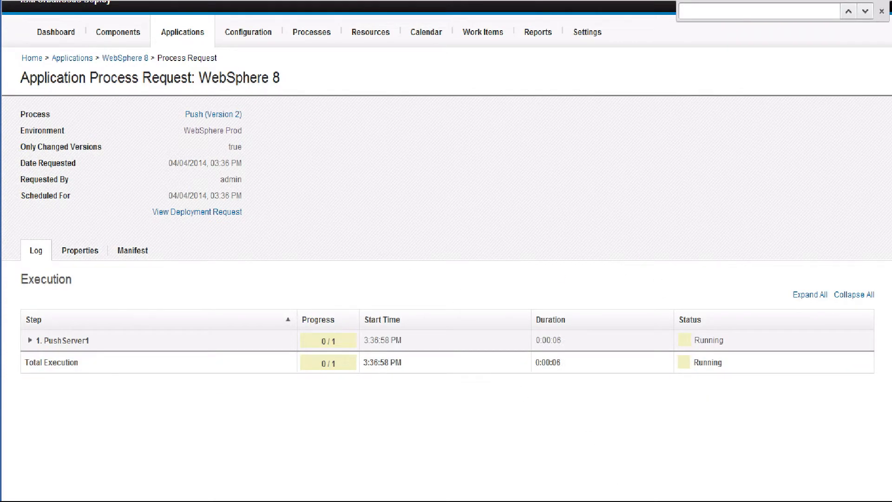
left_click(560, 375)
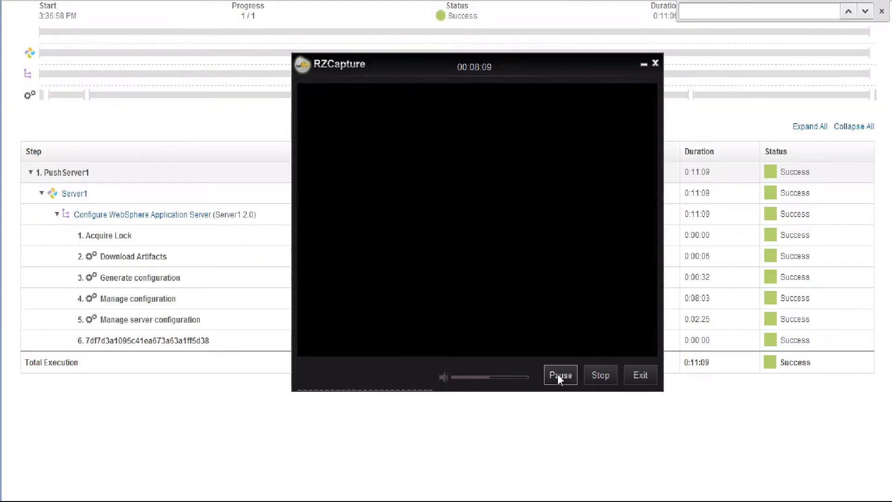
left_click(759, 397)
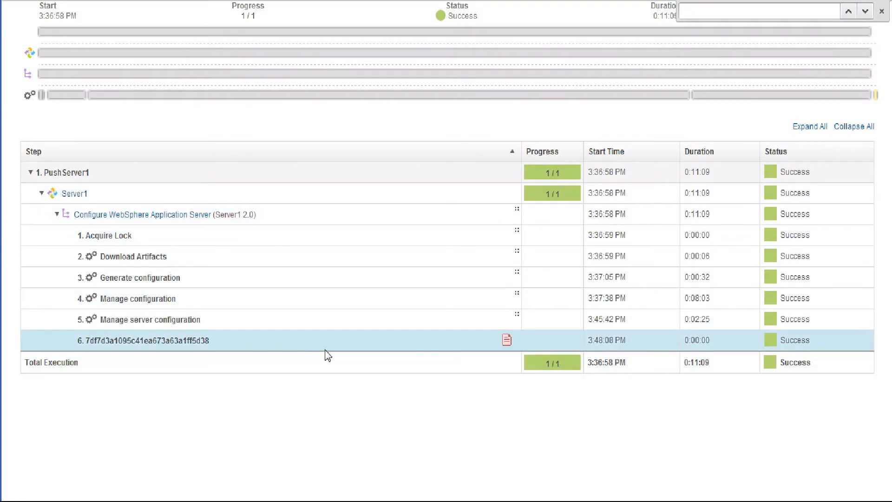
scroll(325, 353, "up", 7)
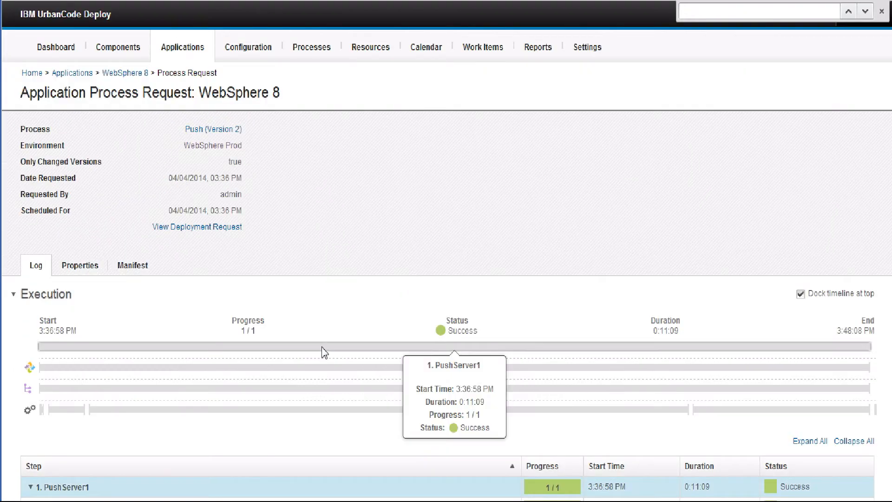
- Start a process run on the WebSphere 8 application's WebSphere QA environment and choose import as the process
left_click(195, 44)
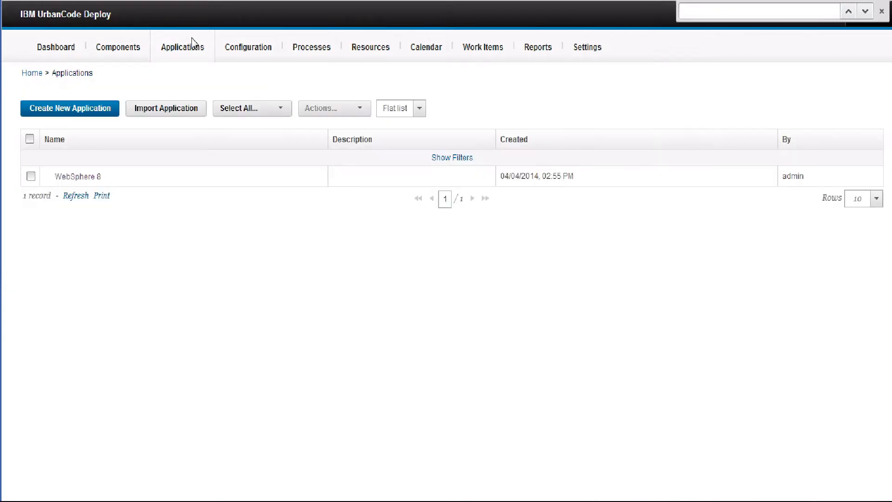
left_click(89, 178)
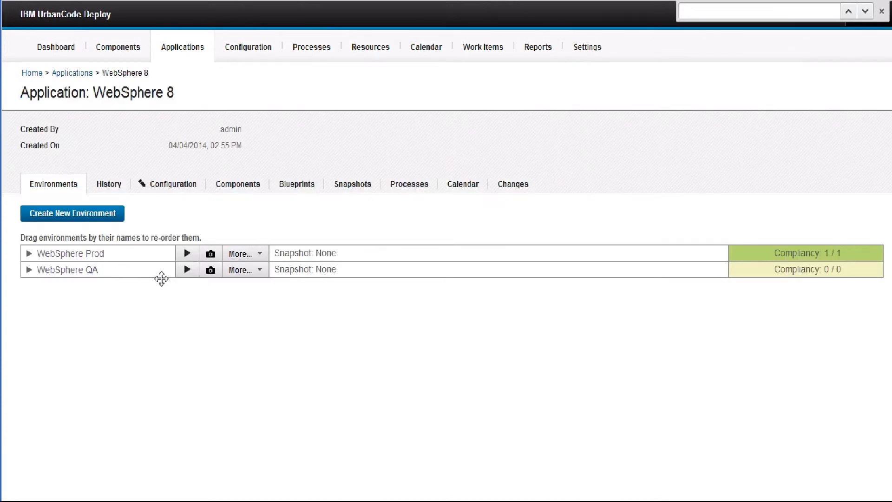
left_click(187, 270)
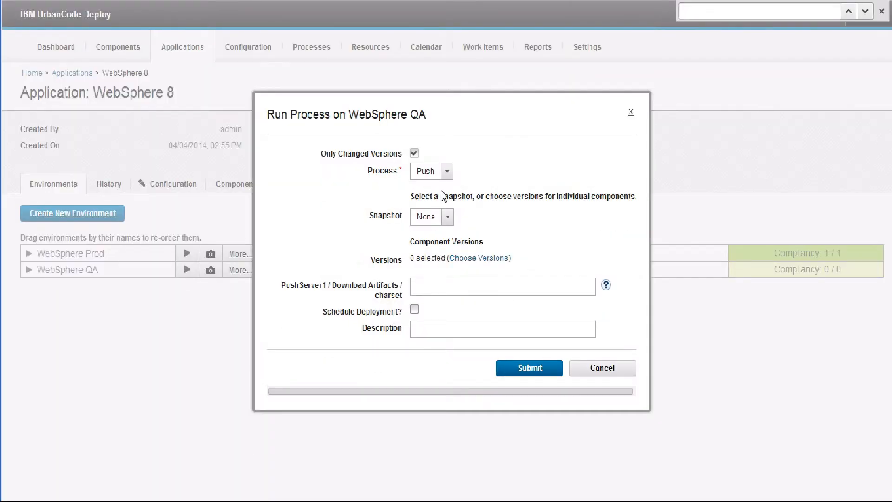
left_click(447, 174)
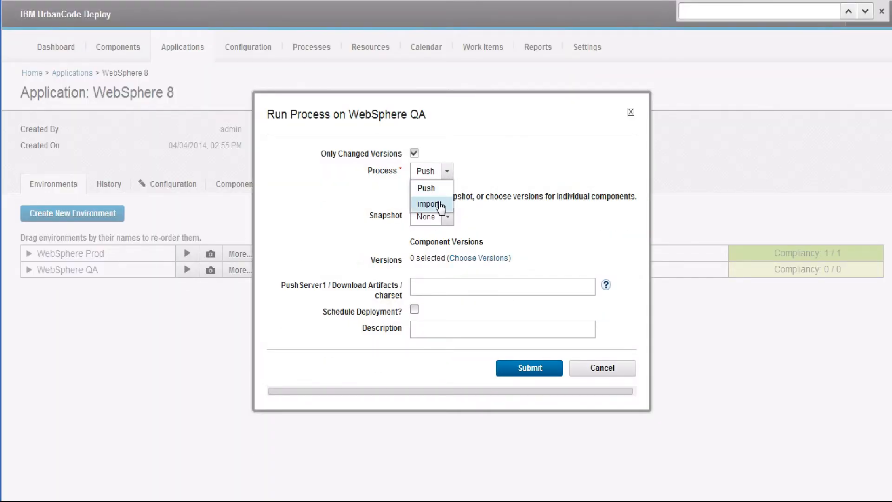
left_click(436, 205)
- Set ucdCompVer to 3.0 for both Import DMGR and import Server1, and submit the import run
left_click(421, 239)
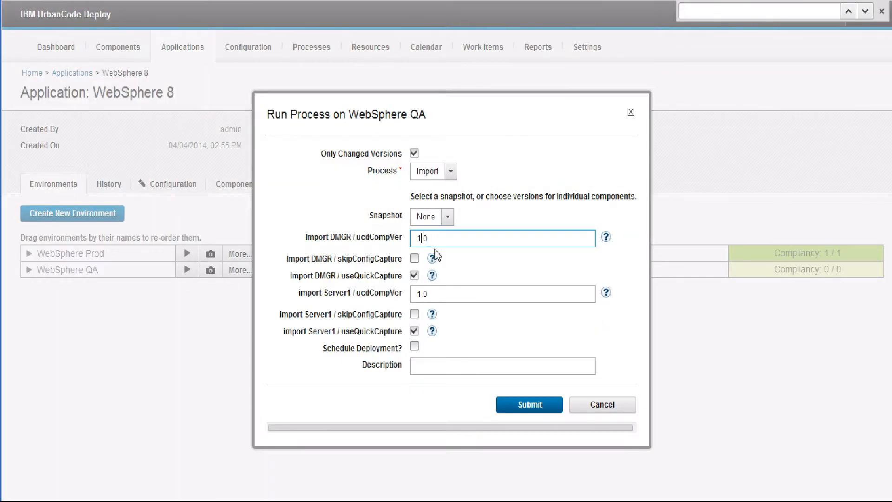
key("BackSpace")
type("3")
left_click(428, 297)
key("BackSpace")
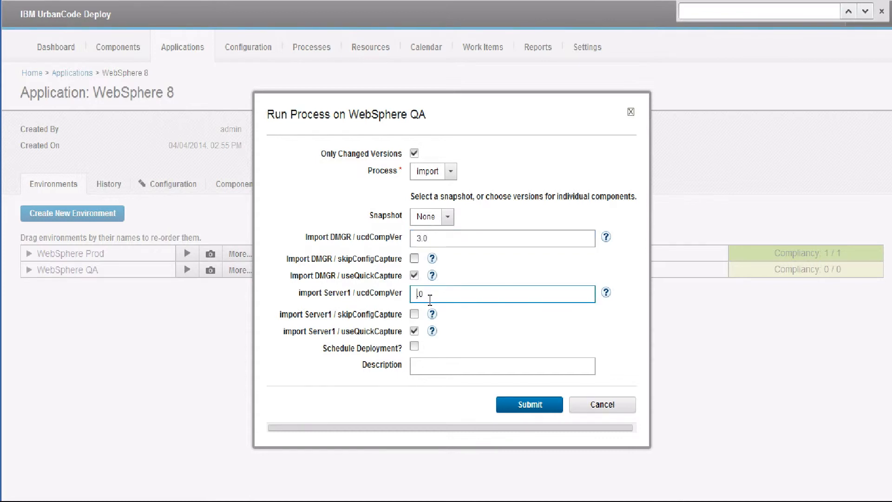
type("3")
left_click(538, 405)
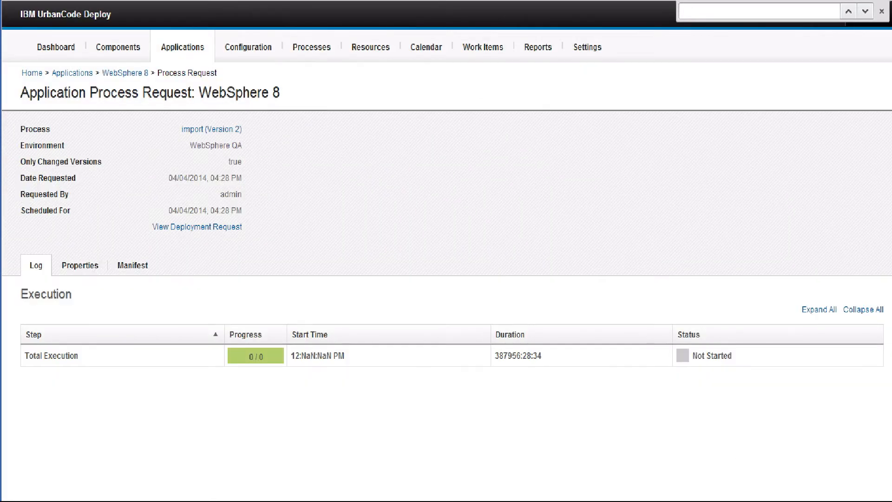
key("alt+Tab")
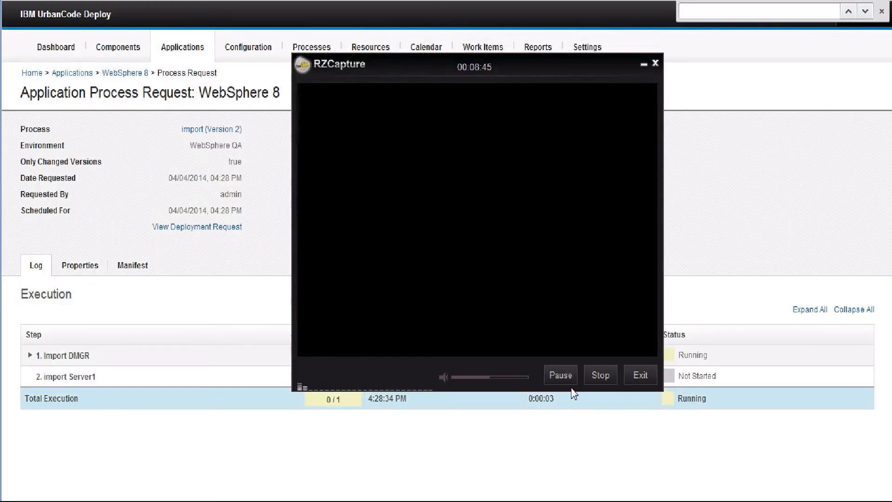
left_click(561, 376)
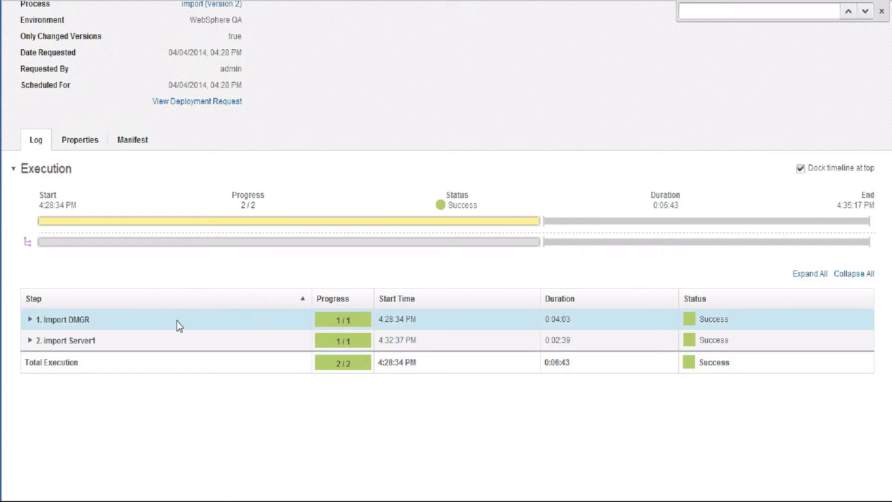
- Open version 3.0 of the Server1 component
scroll(340, 340, "up", 3)
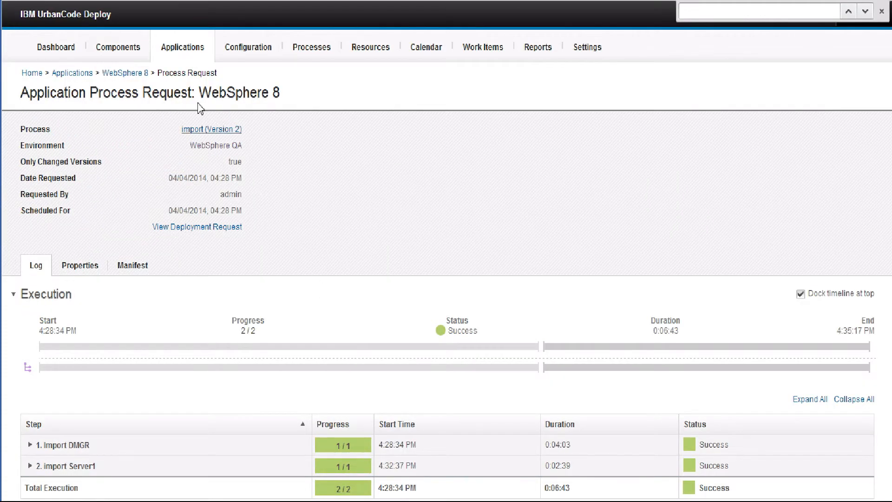
left_click(117, 53)
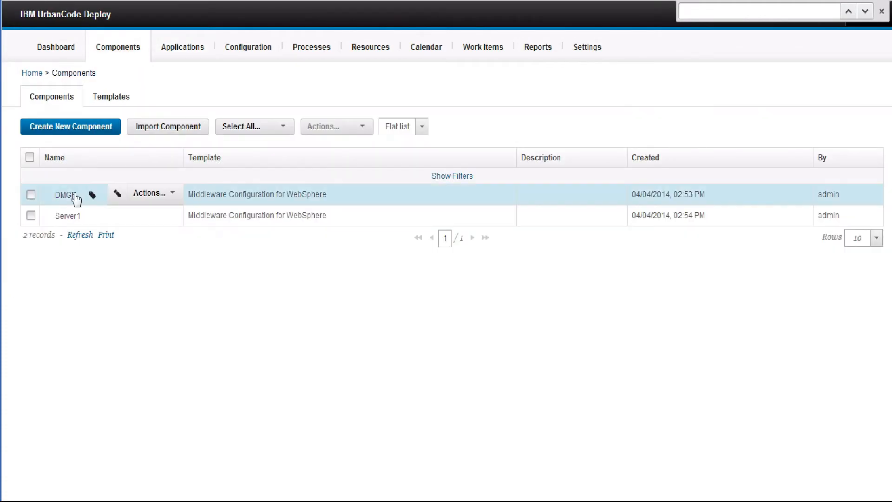
left_click(68, 216)
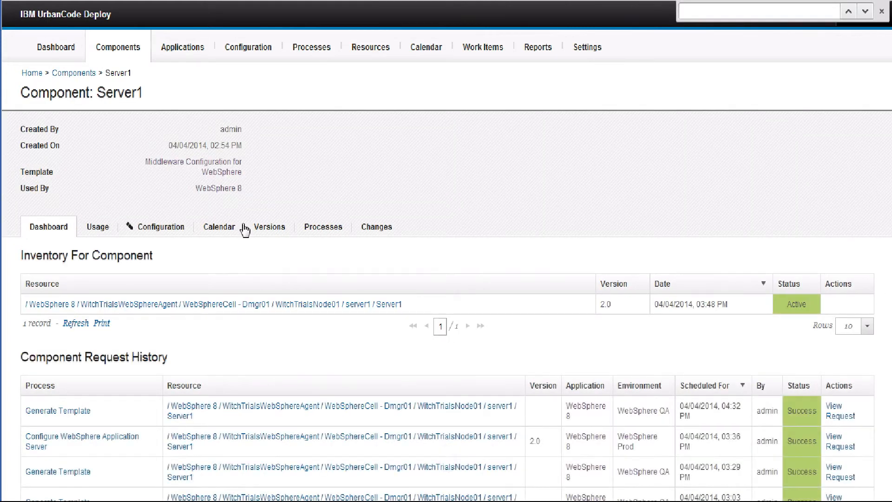
left_click(266, 230)
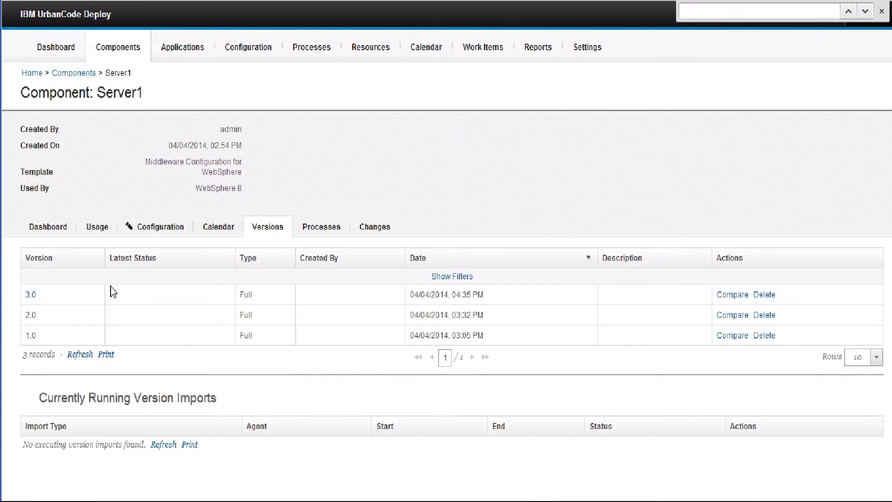
left_click(32, 296)
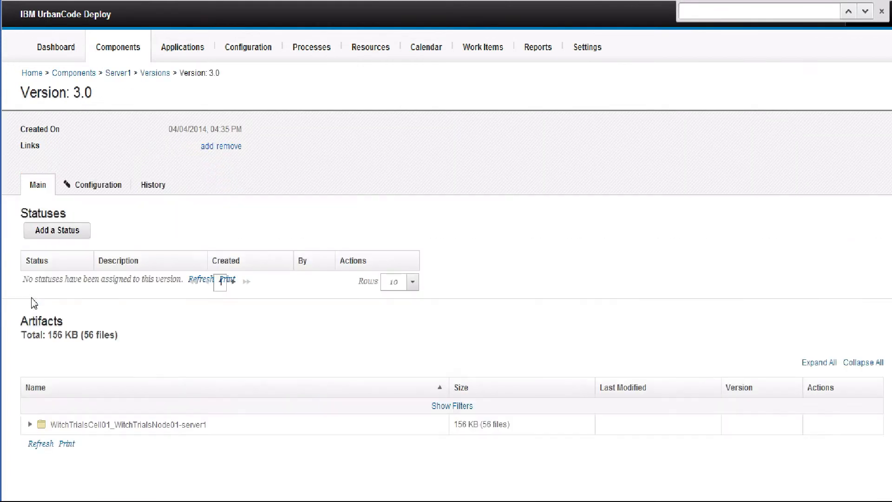
- Expand the version 3.0 artifacts through cells, WAS80_CELL, nodes, WAS80_NODE and servers down to the APPLICATION_SERVER contents
left_click(32, 424)
scroll(39, 428, "down", 1)
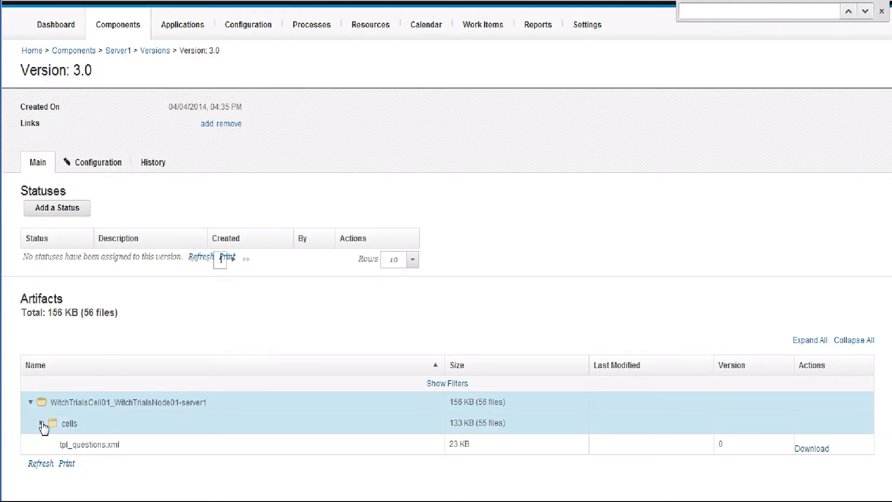
left_click(43, 425)
scroll(48, 432, "down", 1)
left_click(56, 422)
scroll(52, 426, "down", 5)
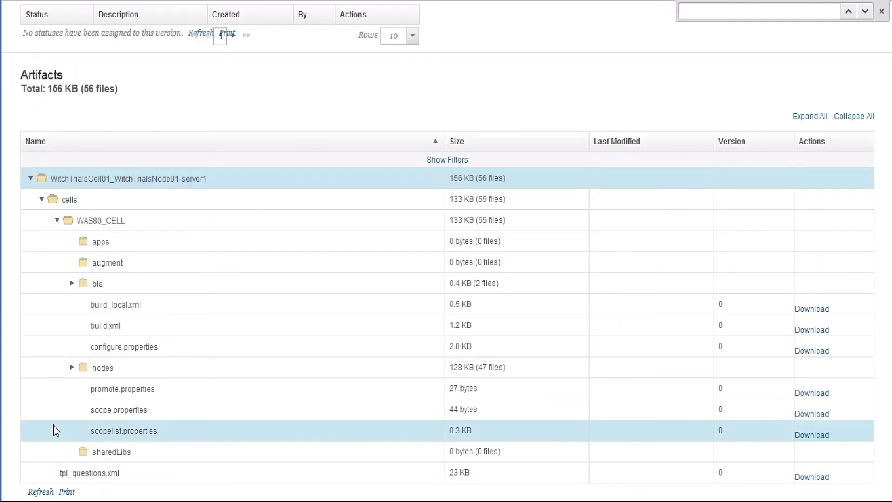
left_click(71, 368)
scroll(69, 375, "down", 3)
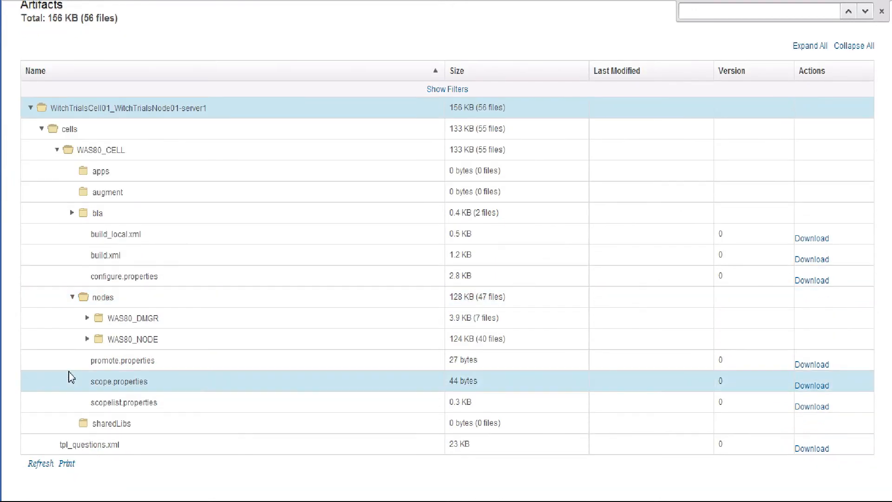
left_click(88, 339)
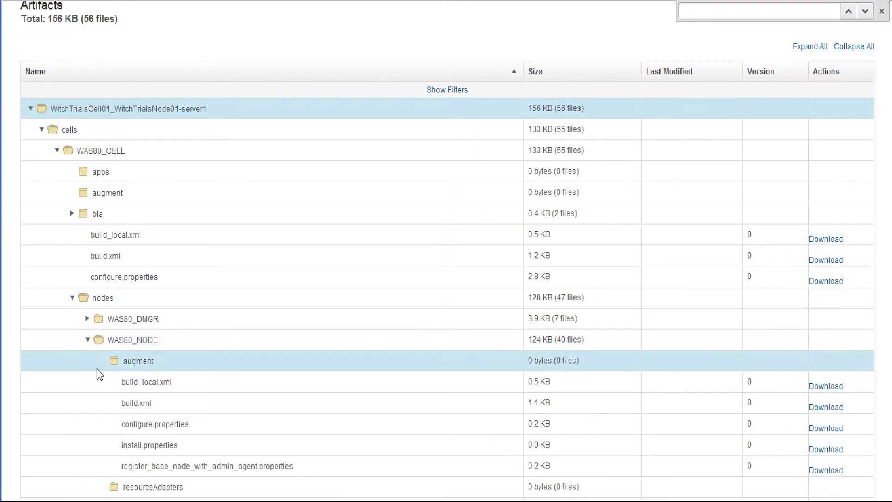
scroll(88, 343, "down", 8)
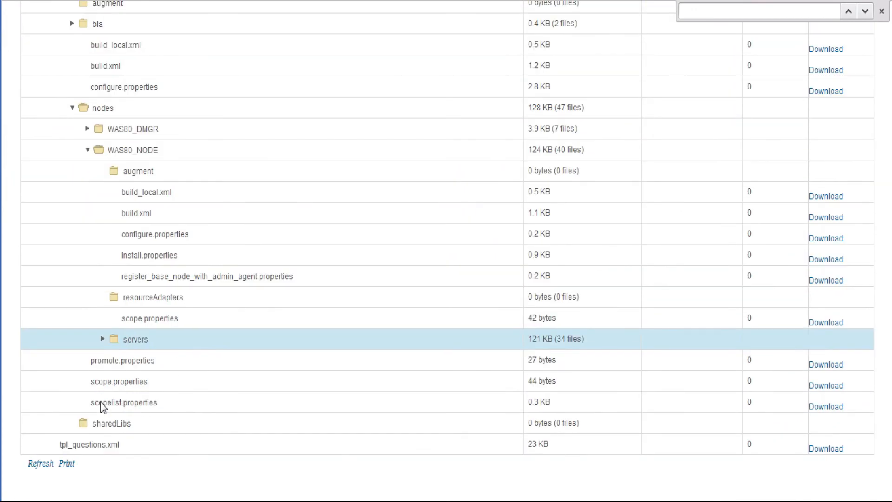
left_click(102, 340)
left_click(119, 362)
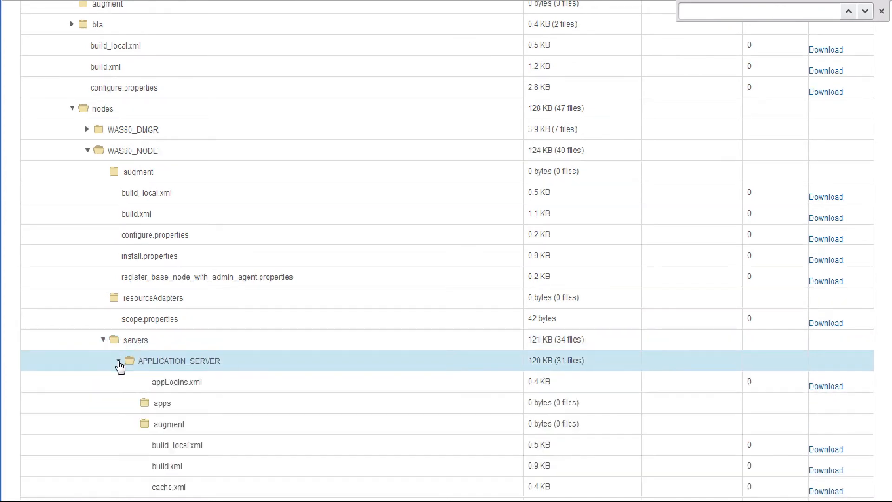
- Download j2c.xml from the APPLICATION_SERVER folder and open the downloaded file
scroll(105, 367, "down", 3)
scroll(130, 344, "down", 3)
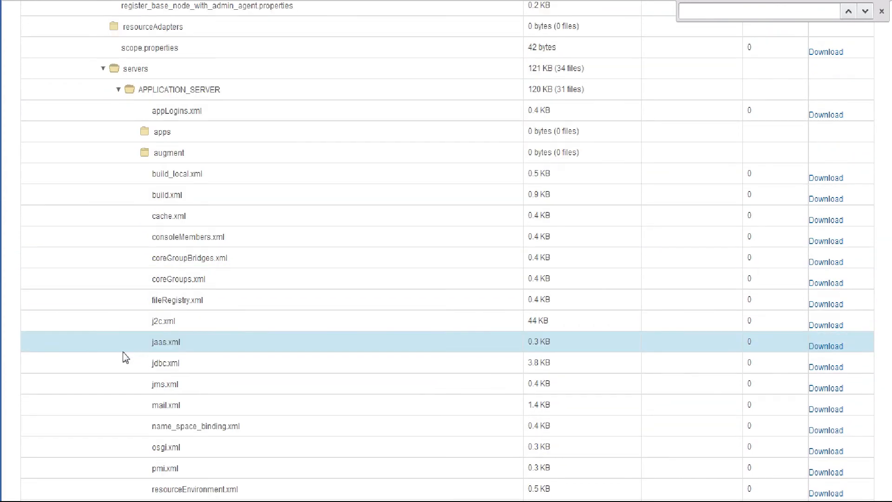
left_click(825, 325)
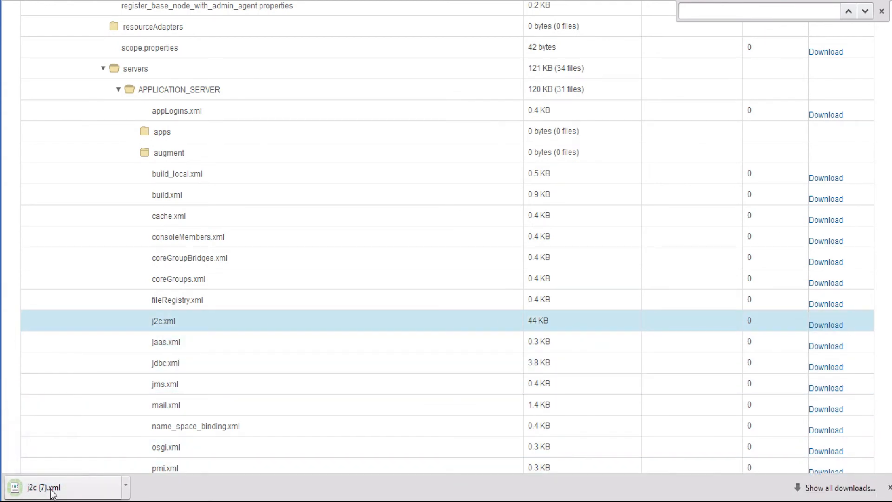
left_click(52, 490)
- Examine the resource properties near the end of j2c.xml, highlighting the description attribute of the reference property
scroll(888, 103, "down", 20)
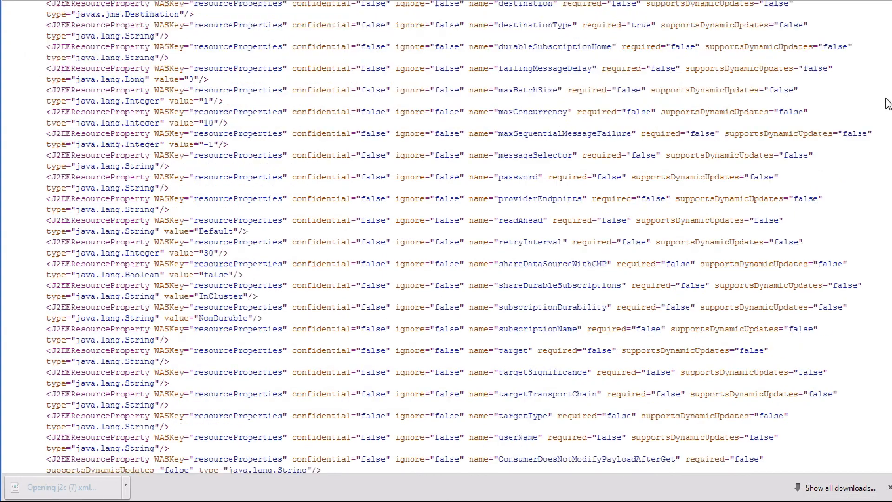
left_click_drag(396, 278, 514, 277)
left_click(520, 315)
left_click_drag(396, 304, 512, 311)
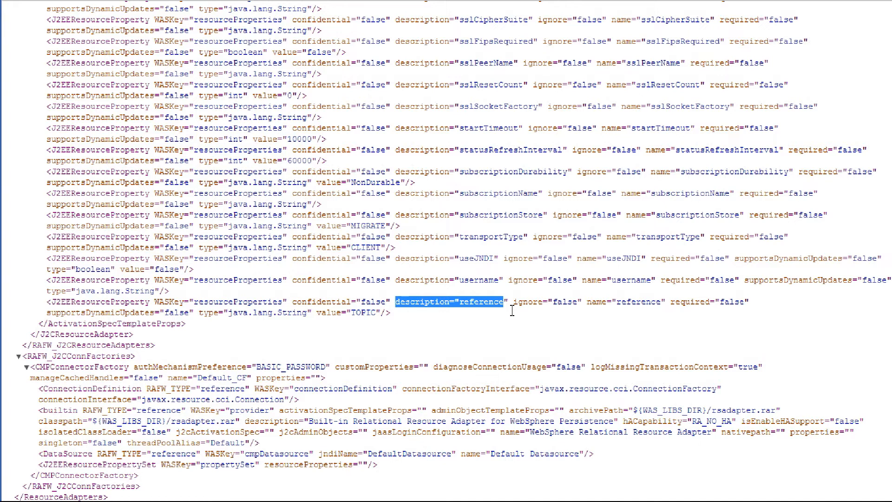
double_click(472, 309)
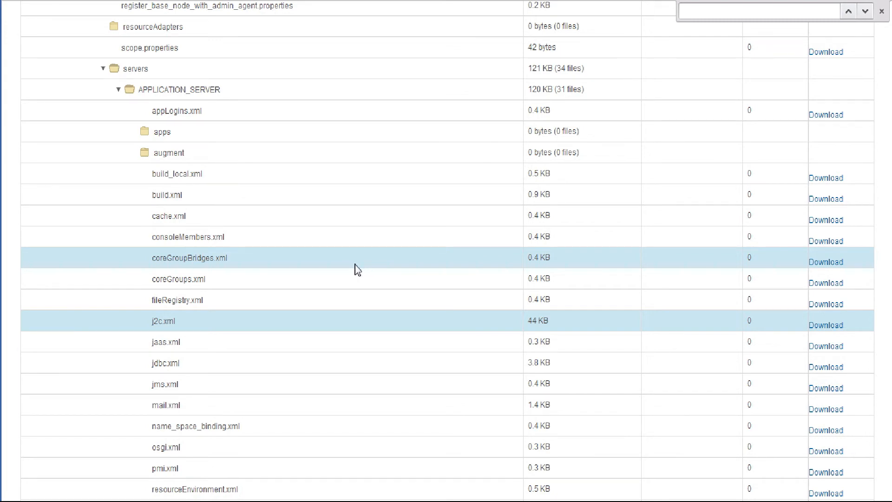
scroll(406, 277, "up", 2)
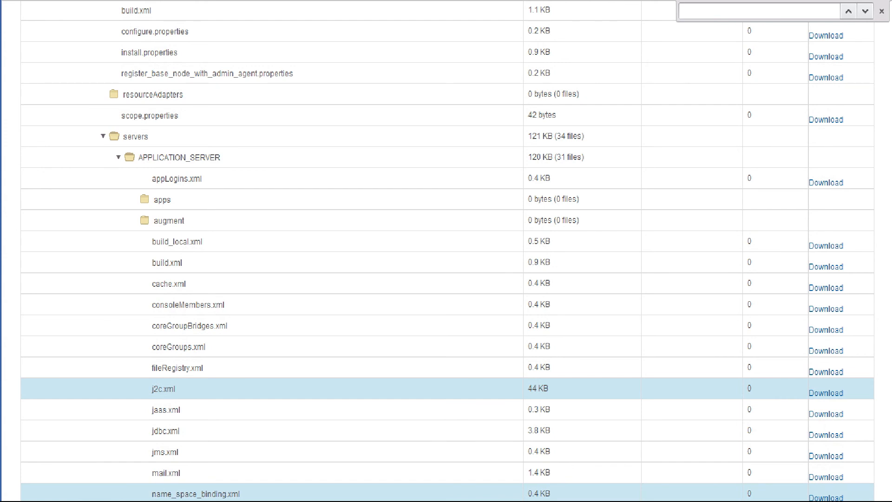
left_click(595, 501)
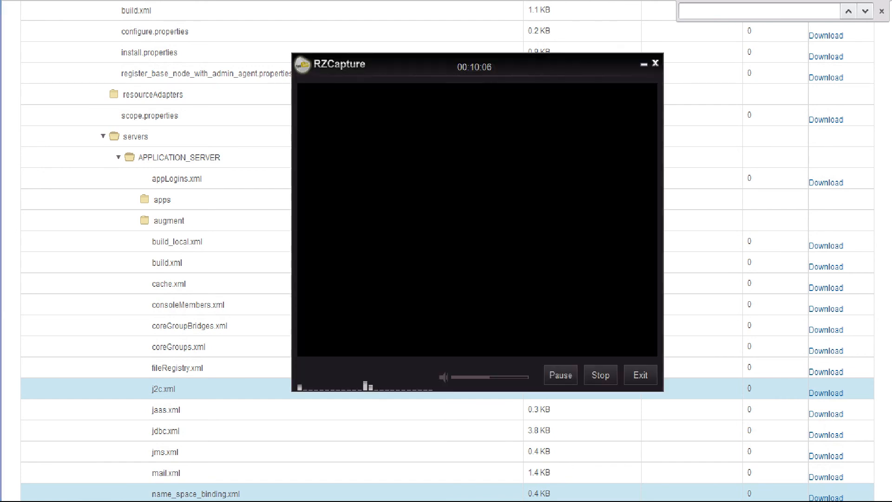
left_click(599, 375)
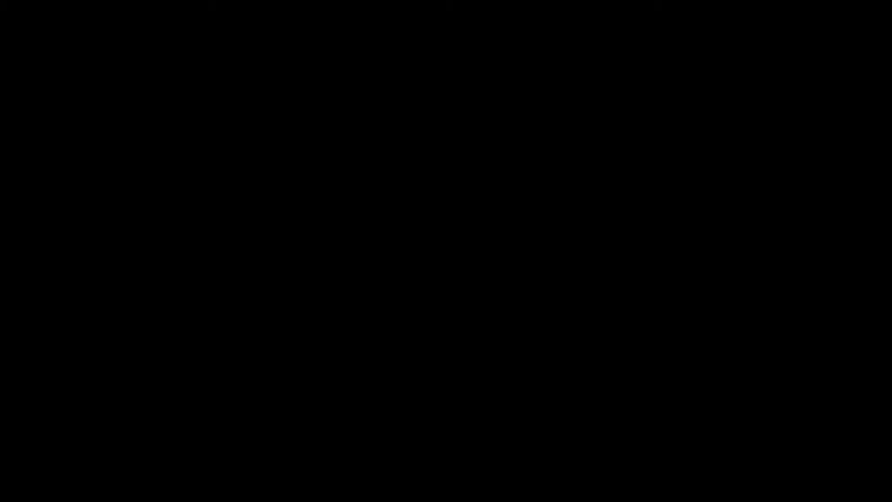